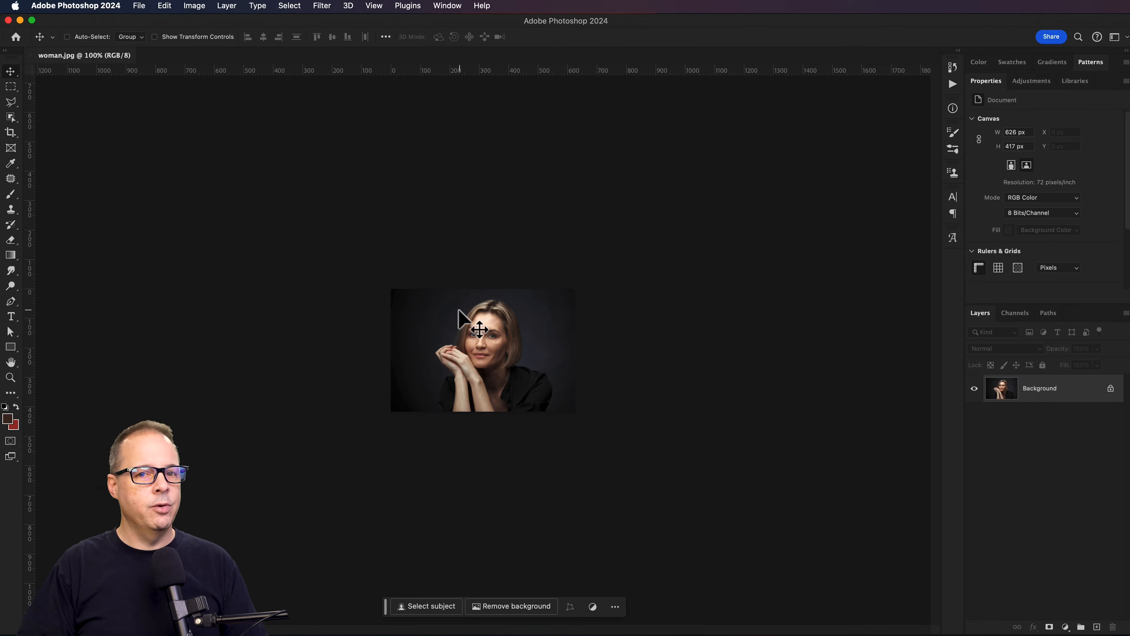
# Duplicate the woman.jpg image into a separate document named woman copy.
pyautogui.press('super+plus')
pyautogui.press('super+plus')
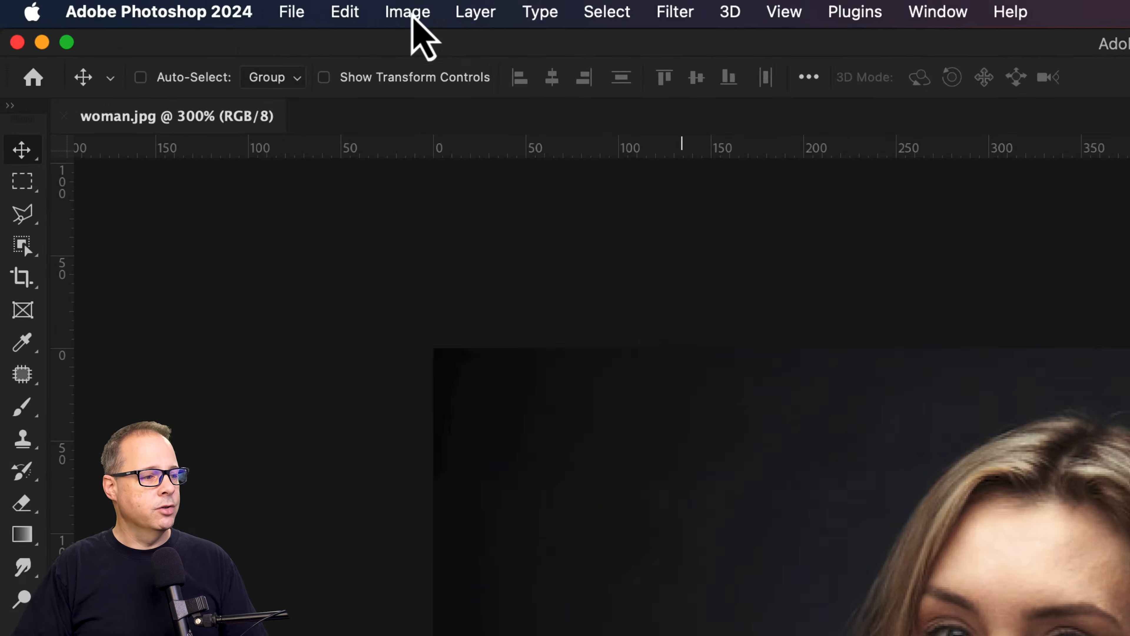
pyautogui.click(275, 10)
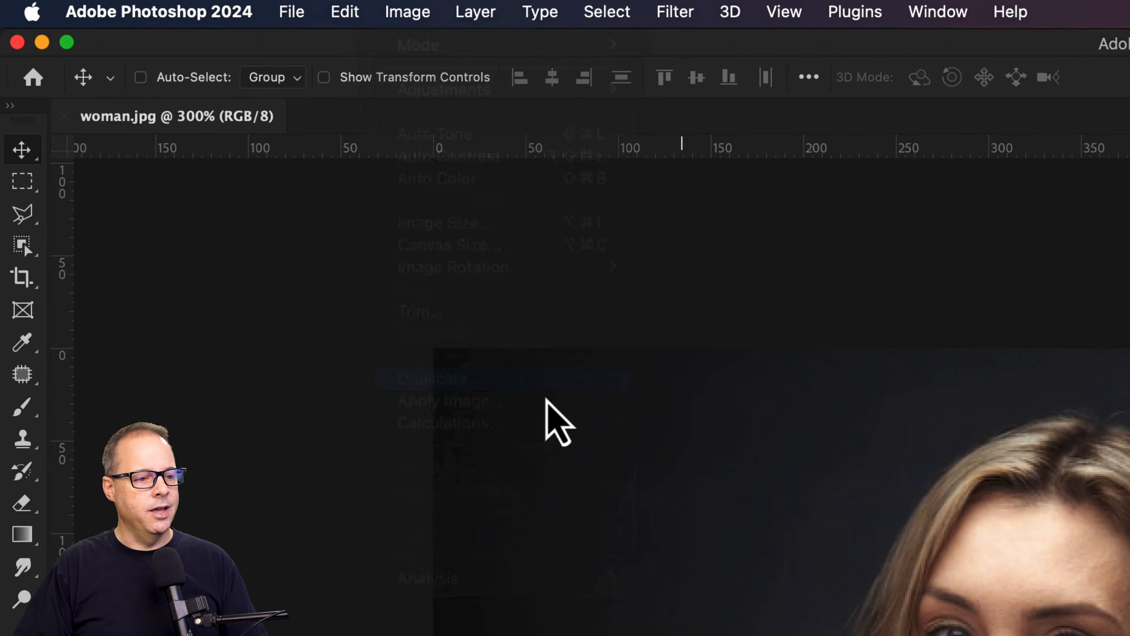
pyautogui.click(461, 377)
pyautogui.click(1111, 473)
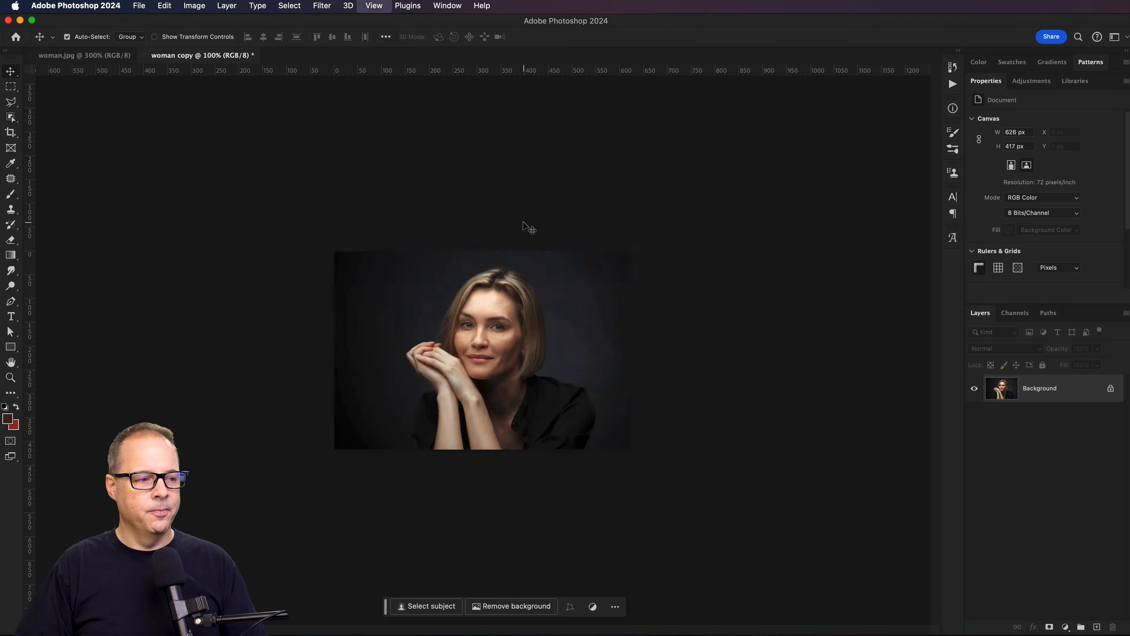
# Open the Image Size settings for the copy, keep the width in pixels, and set the resolution to 300 pixels/inch.
pyautogui.press('super+plus')
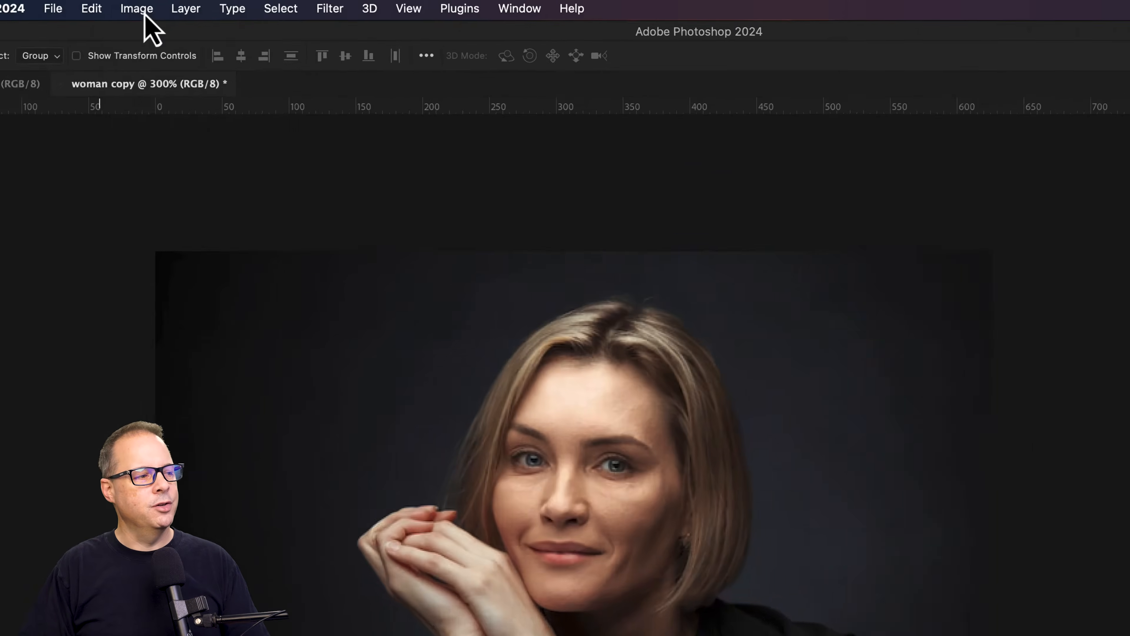
pyautogui.click(194, 5)
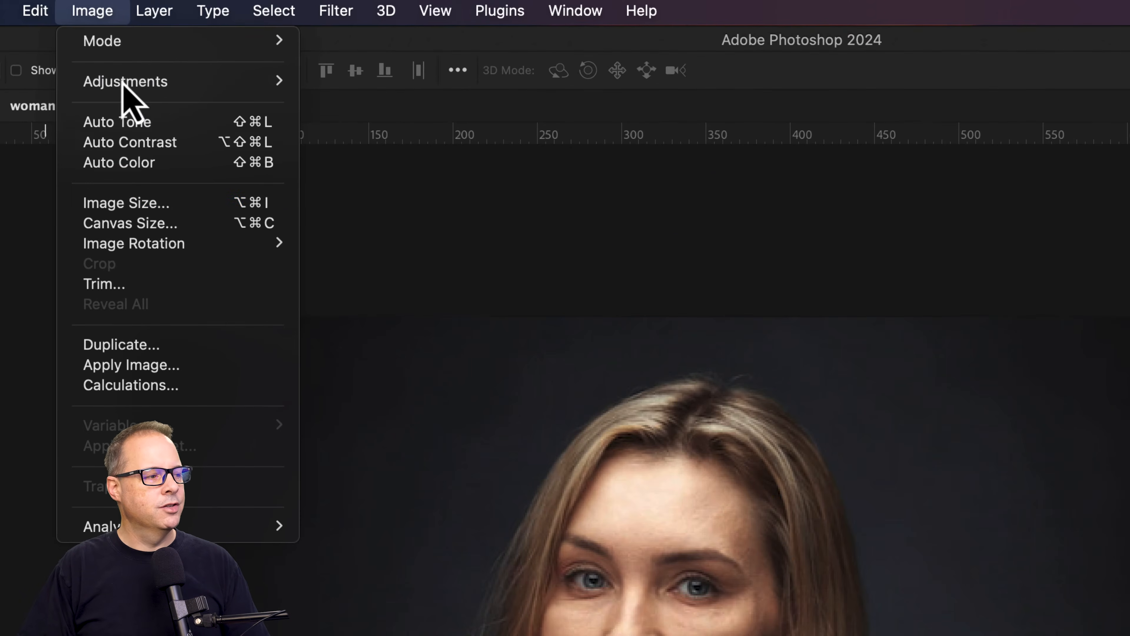
pyautogui.click(157, 211)
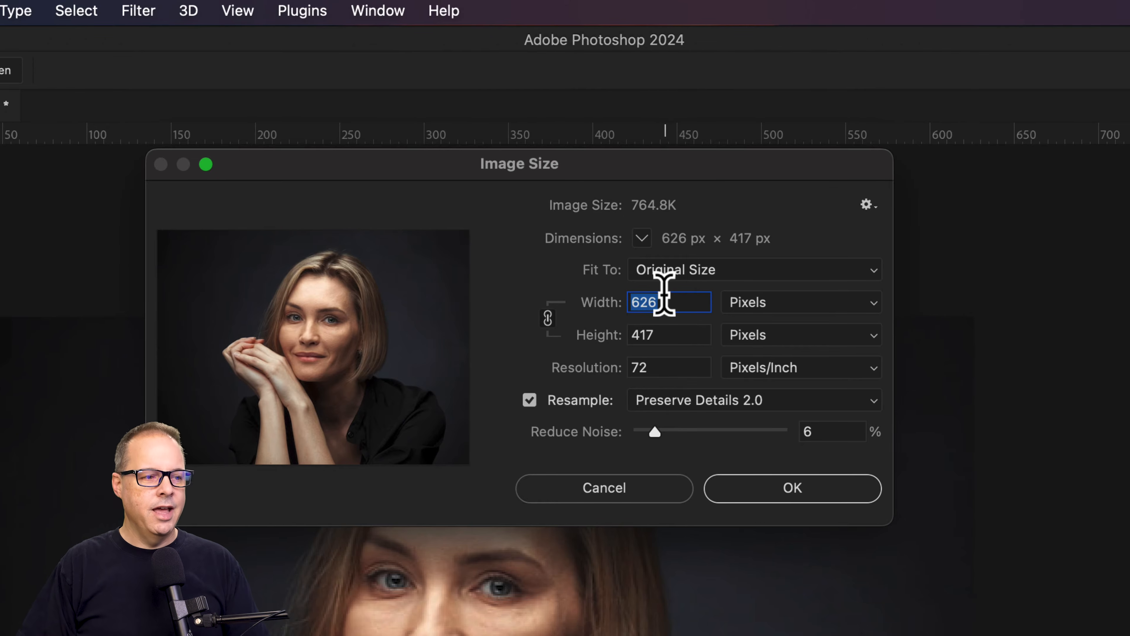
pyautogui.click(766, 306)
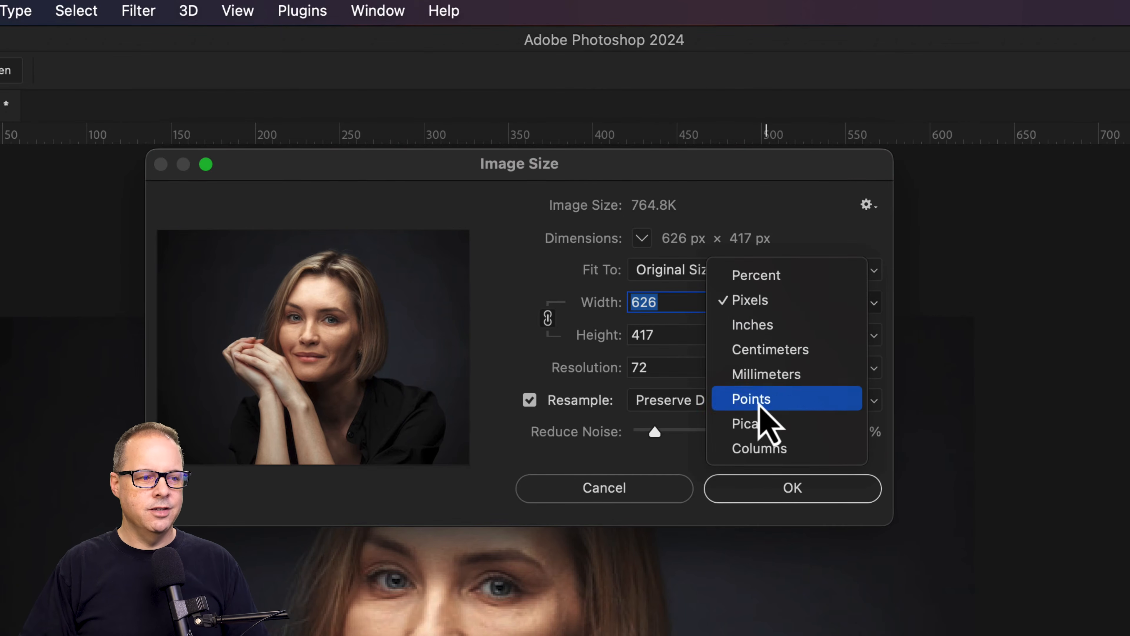
pyautogui.click(748, 307)
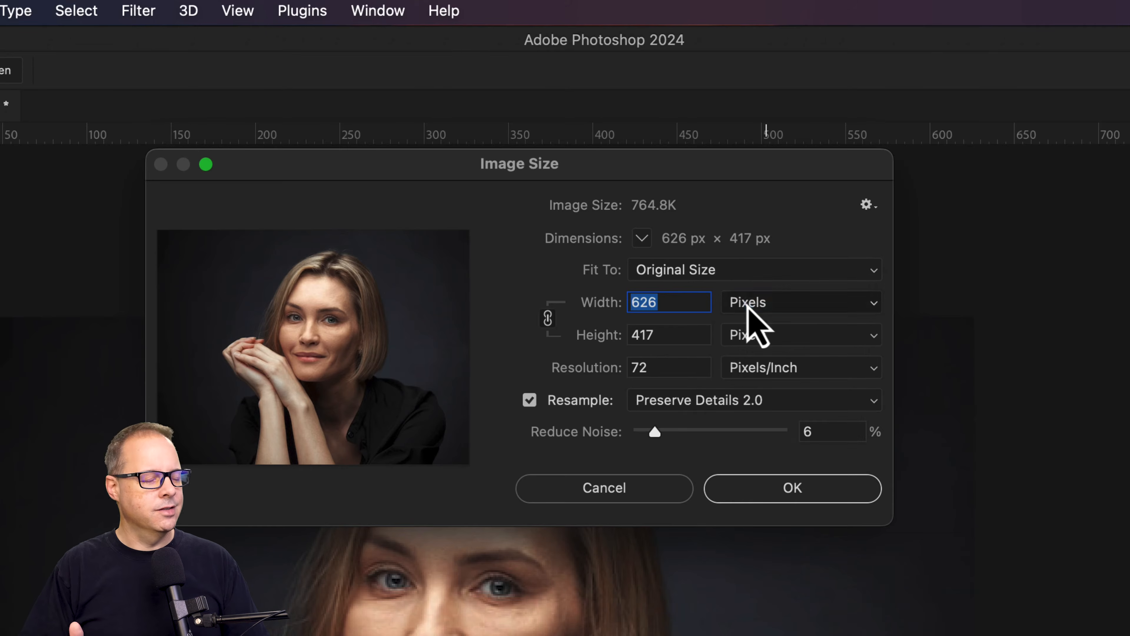
pyautogui.doubleClick(646, 365)
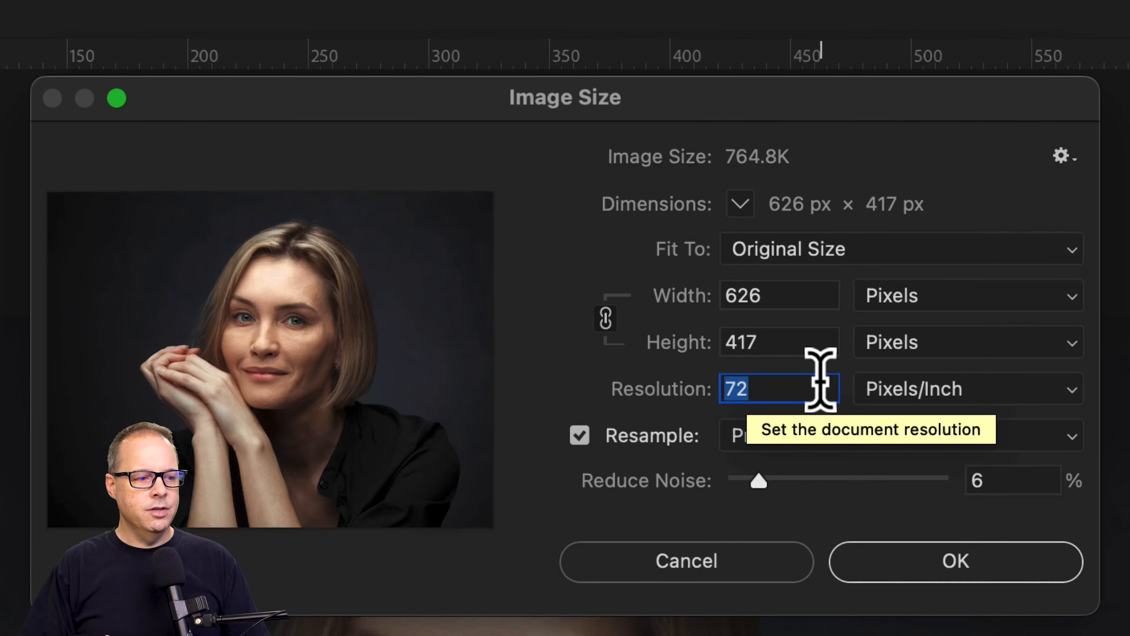
pyautogui.write('300')
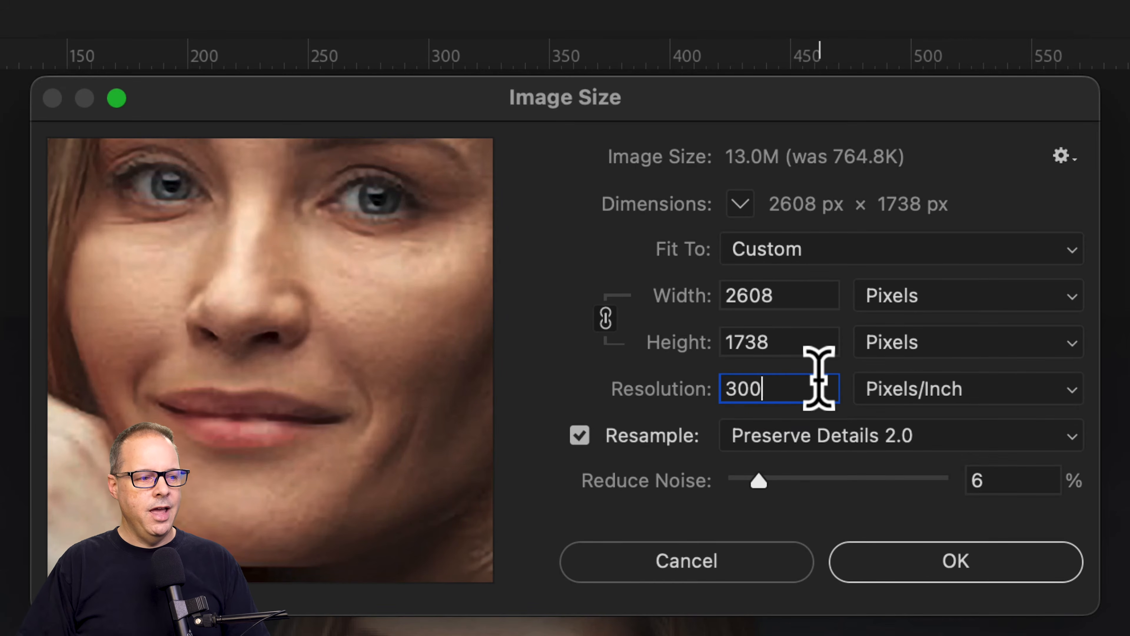
# Raise the resolution to 400 pixels/inch and keep Preserve Details 2.0 as the resampling method.
pyautogui.moveTo(769, 383); pyautogui.dragTo(687, 386)
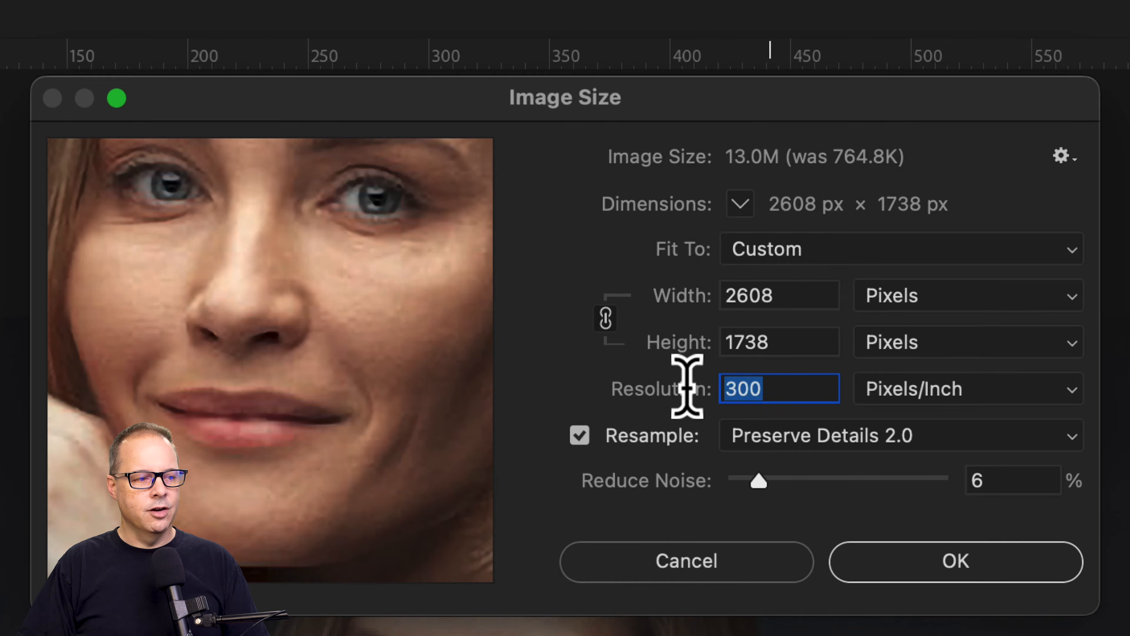
pyautogui.write('400')
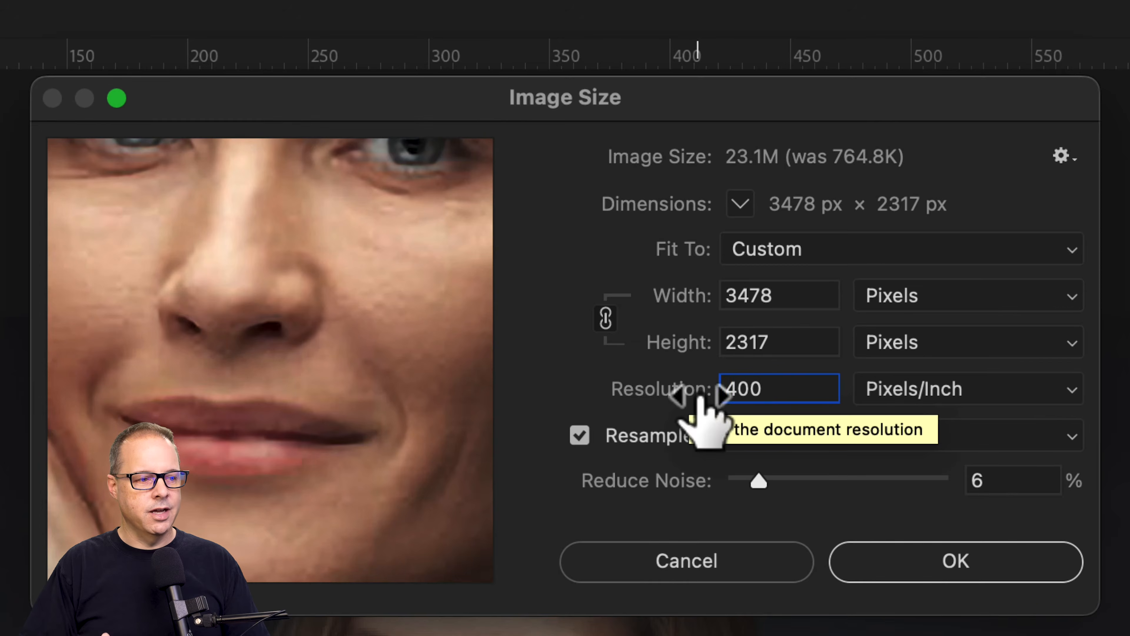
pyautogui.moveTo(776, 293); pyautogui.dragTo(705, 294)
pyautogui.click(782, 294)
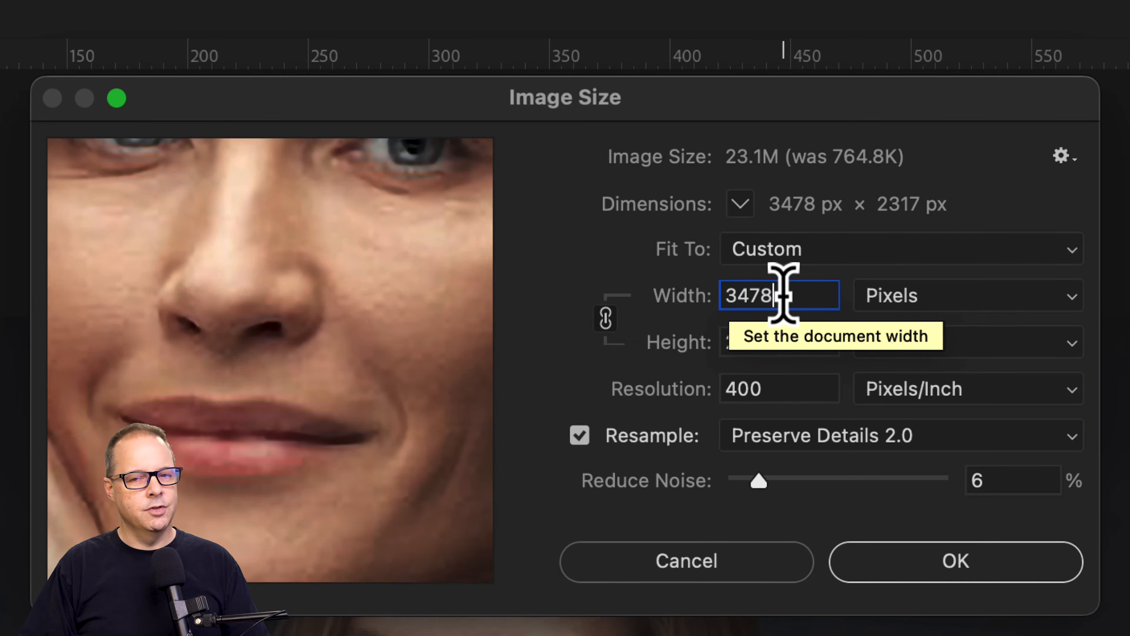
pyautogui.click(797, 434)
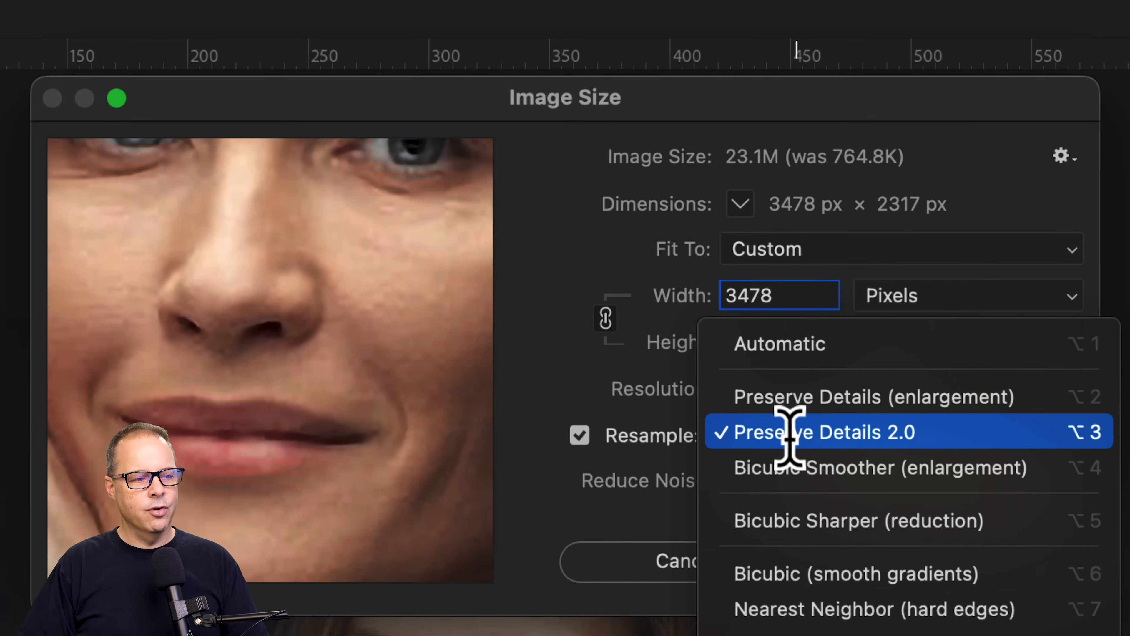
pyautogui.click(931, 430)
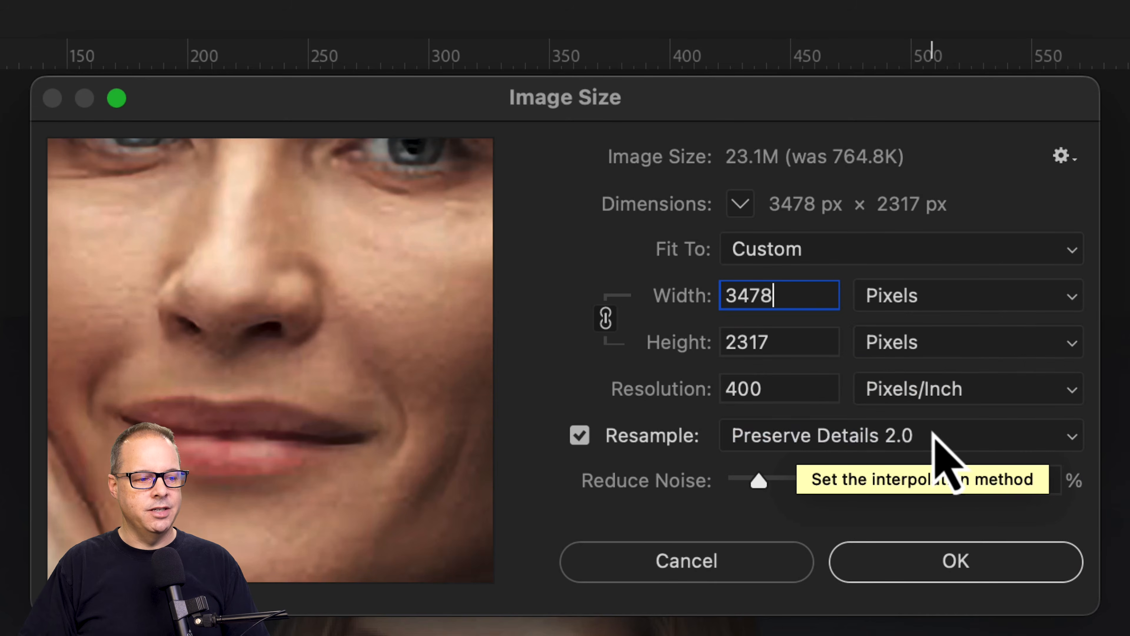
# Try Reduce Noise at 18% and examine the eye area in the resize preview at 200% and 100%.
pyautogui.moveTo(280, 291); pyautogui.dragTo(338, 444)
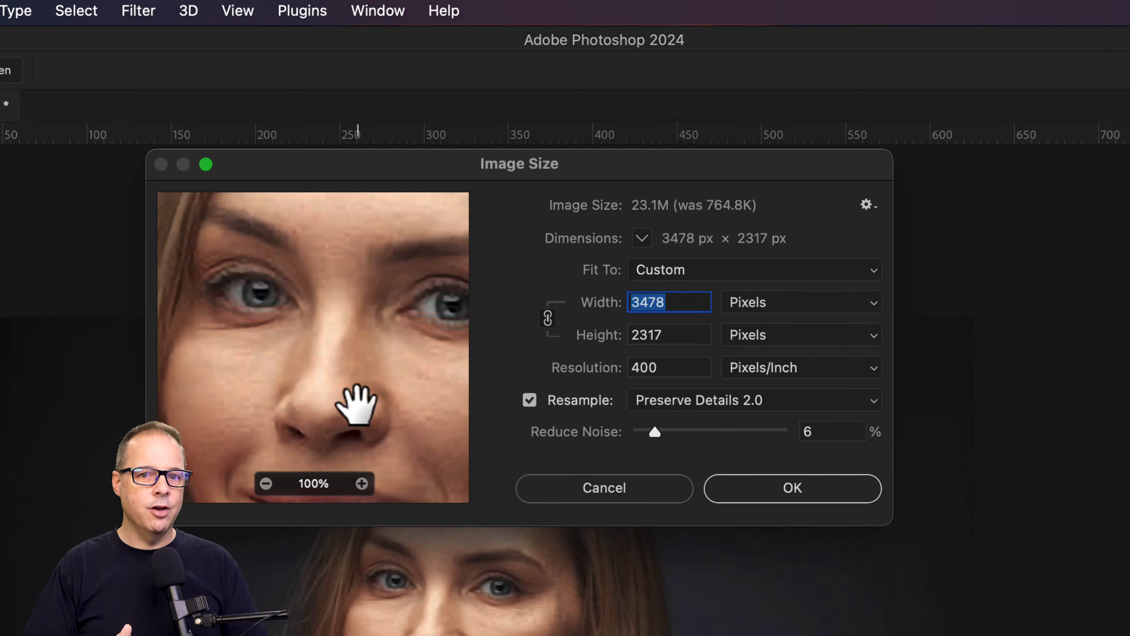
pyautogui.click(362, 483)
pyautogui.moveTo(311, 339); pyautogui.dragTo(411, 429)
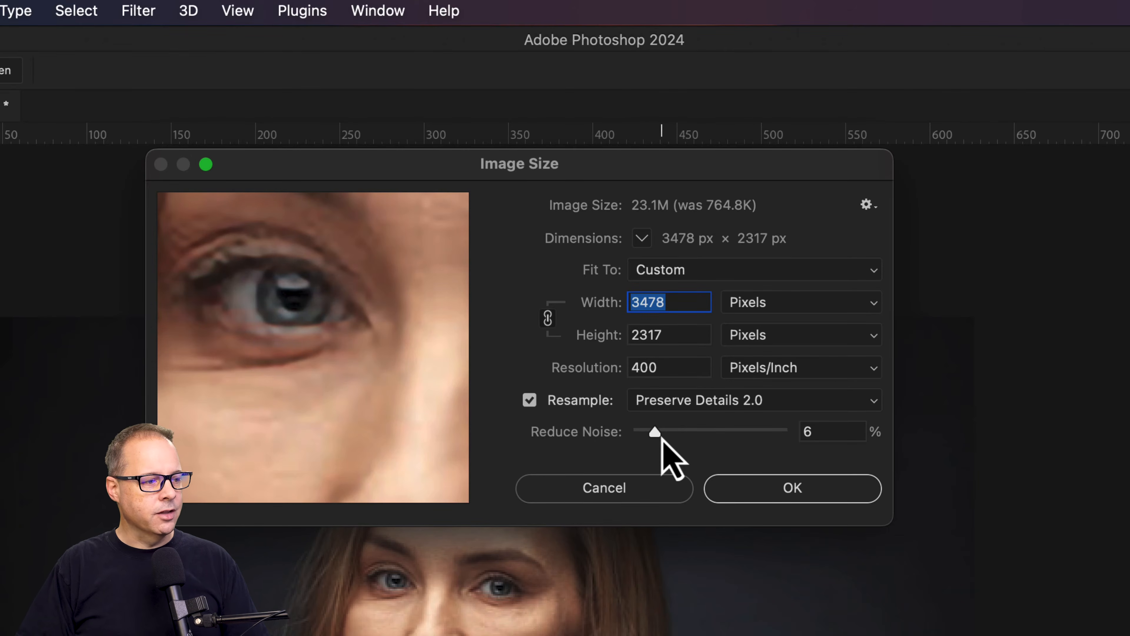
pyautogui.moveTo(658, 436); pyautogui.dragTo(704, 435)
pyautogui.moveTo(391, 341); pyautogui.dragTo(354, 392)
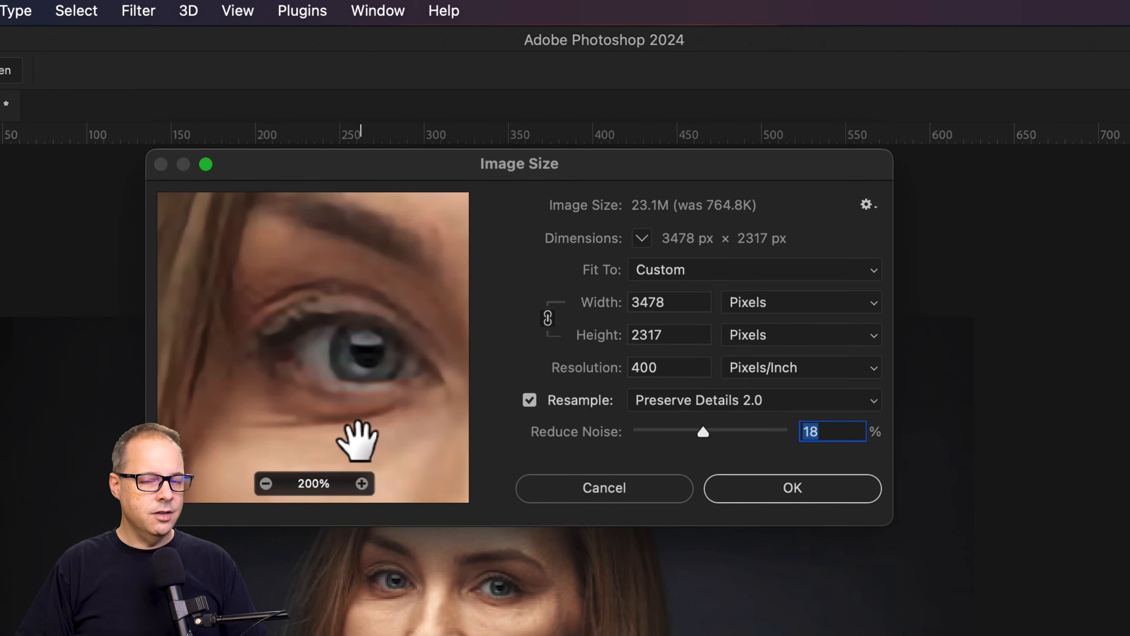
pyautogui.click(266, 483)
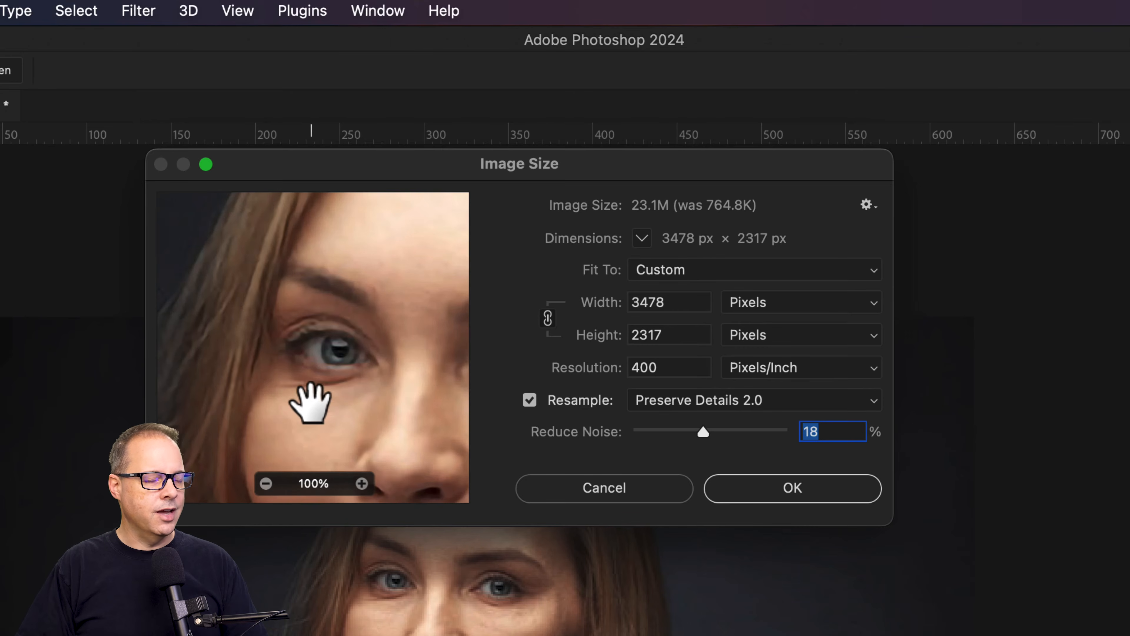
pyautogui.moveTo(310, 402); pyautogui.dragTo(267, 374)
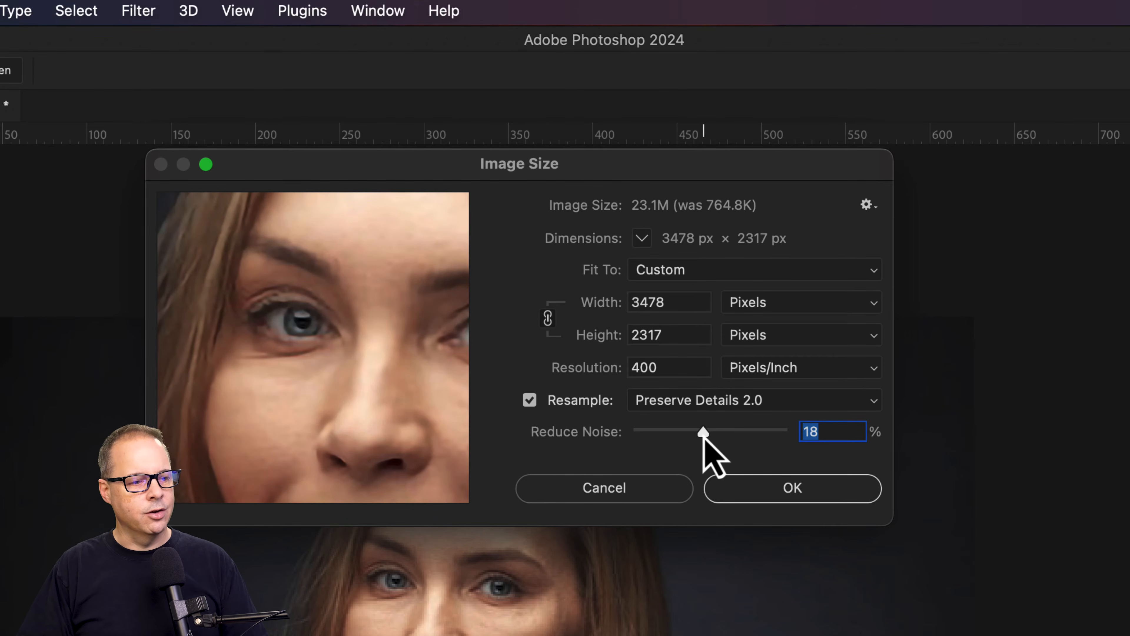
# Set Reduce Noise to 40% and apply the image resize.
pyautogui.moveTo(704, 439)
pyautogui.mouseDown()
pyautogui.moveTo(797, 434)
pyautogui.moveTo(653, 437)
pyautogui.moveTo(726, 440)
pyautogui.mouseUp()
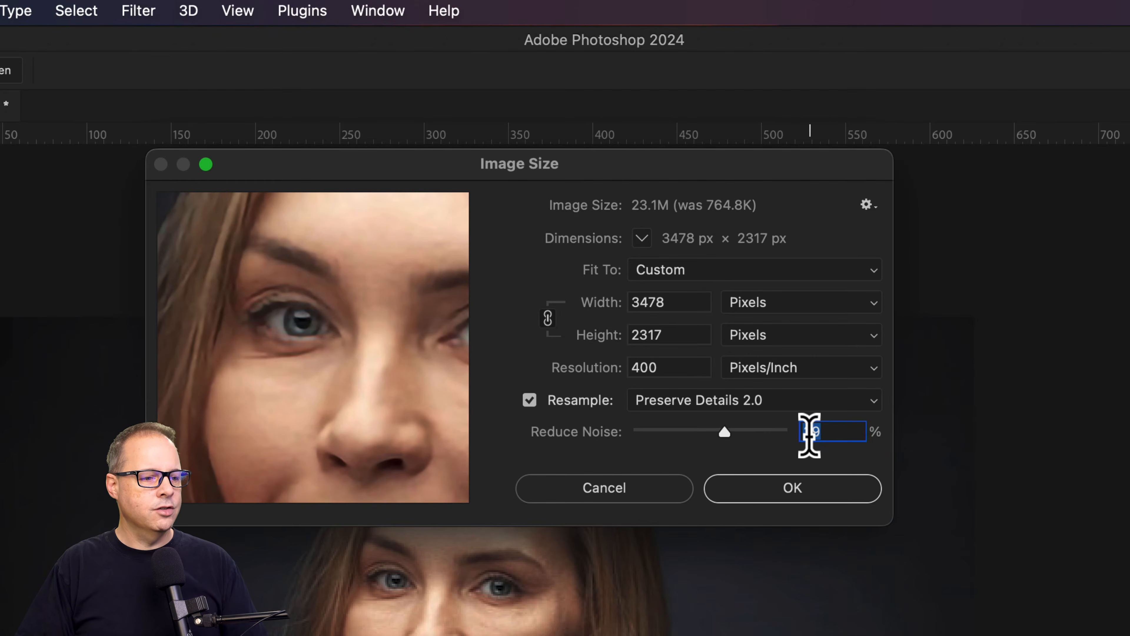
pyautogui.write('40')
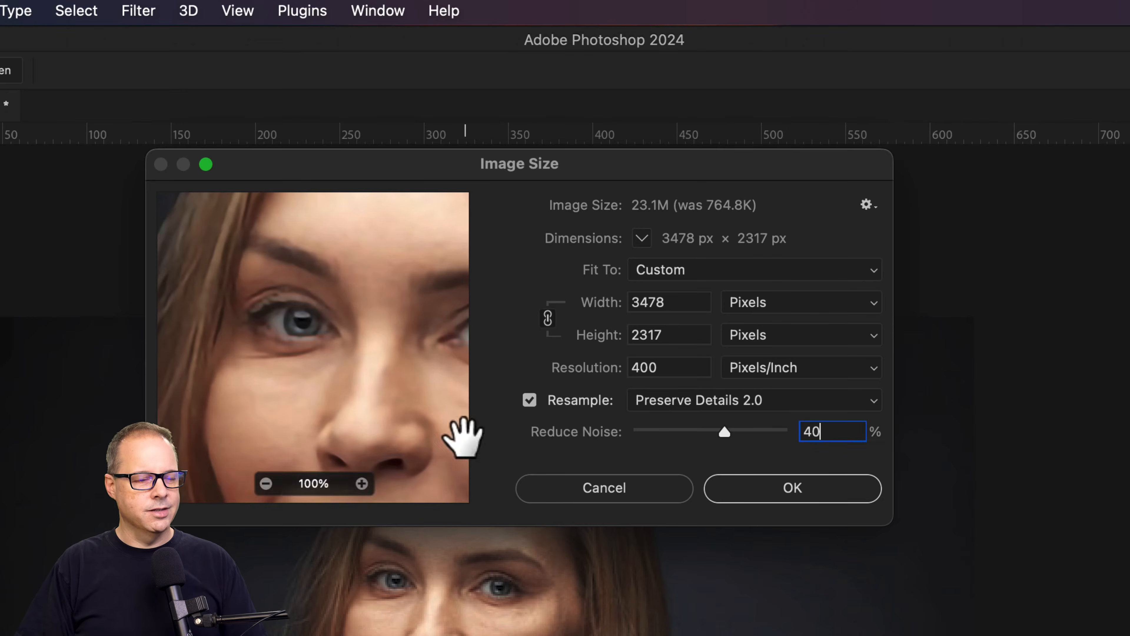
pyautogui.click(734, 488)
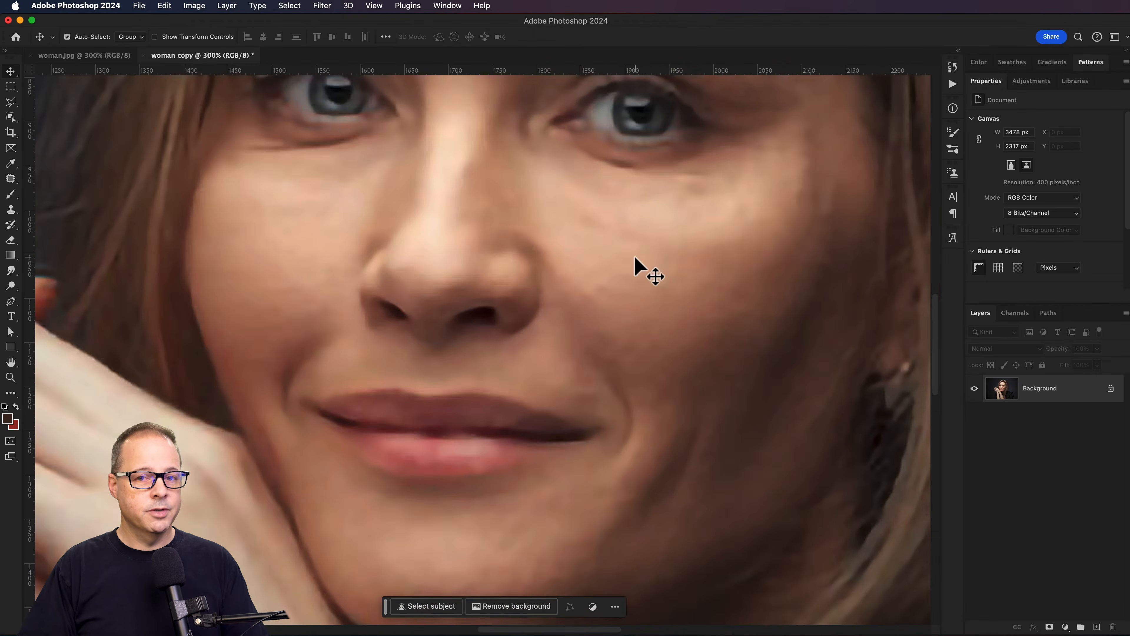
# Duplicate the Background layer and apply a High Pass filter with a 4.0-pixel radius to the duplicate.
pyautogui.press('super+1')
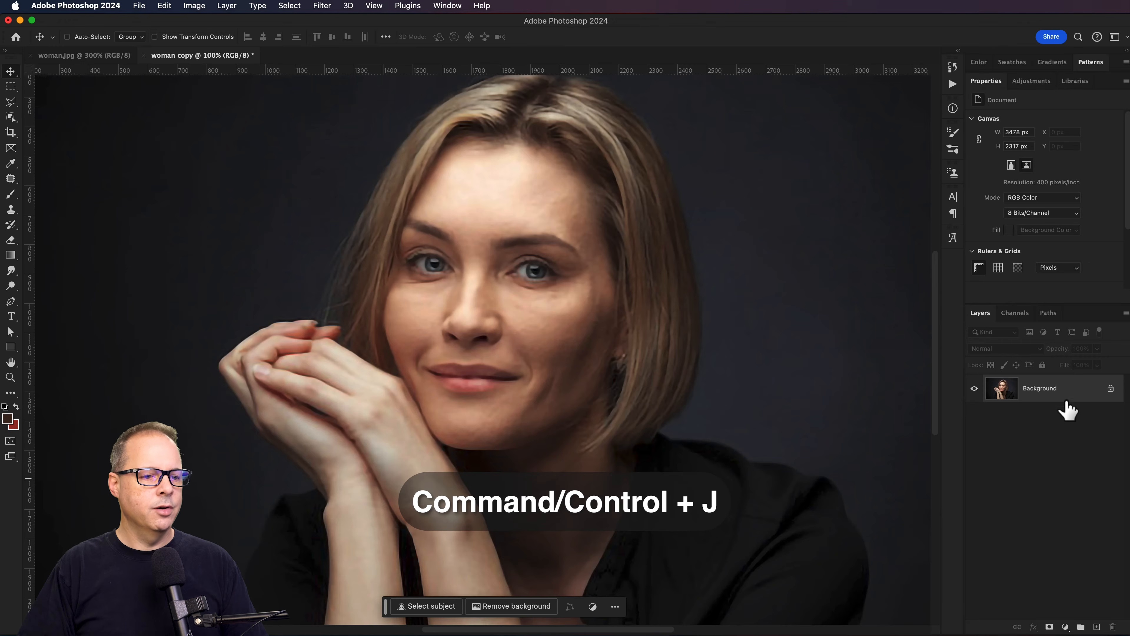
pyautogui.press('super+j')
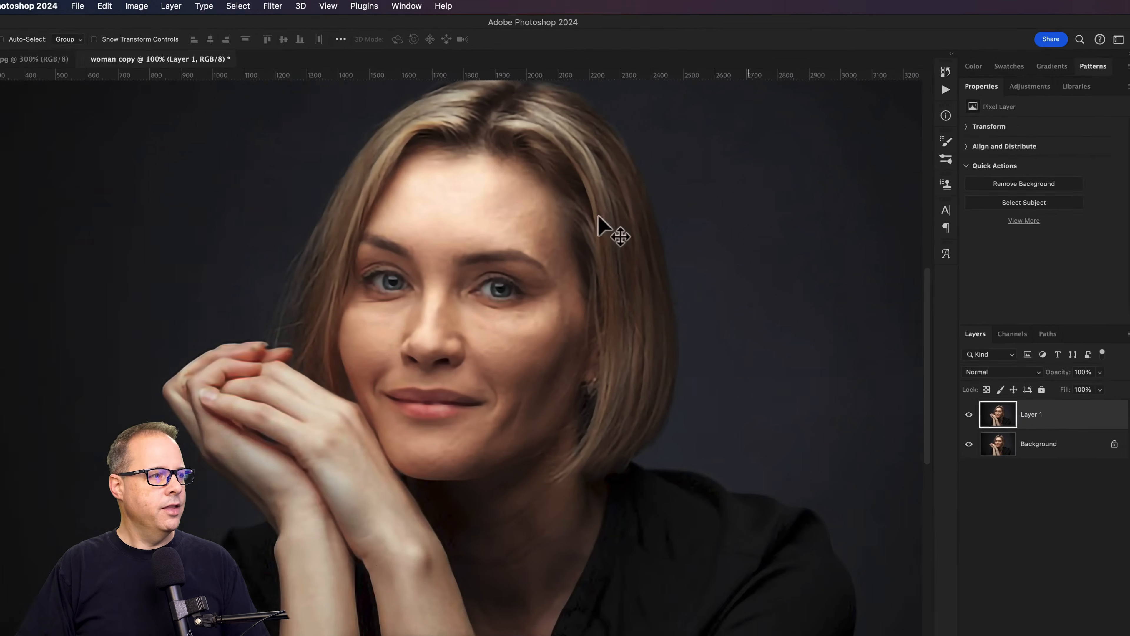
pyautogui.click(321, 6)
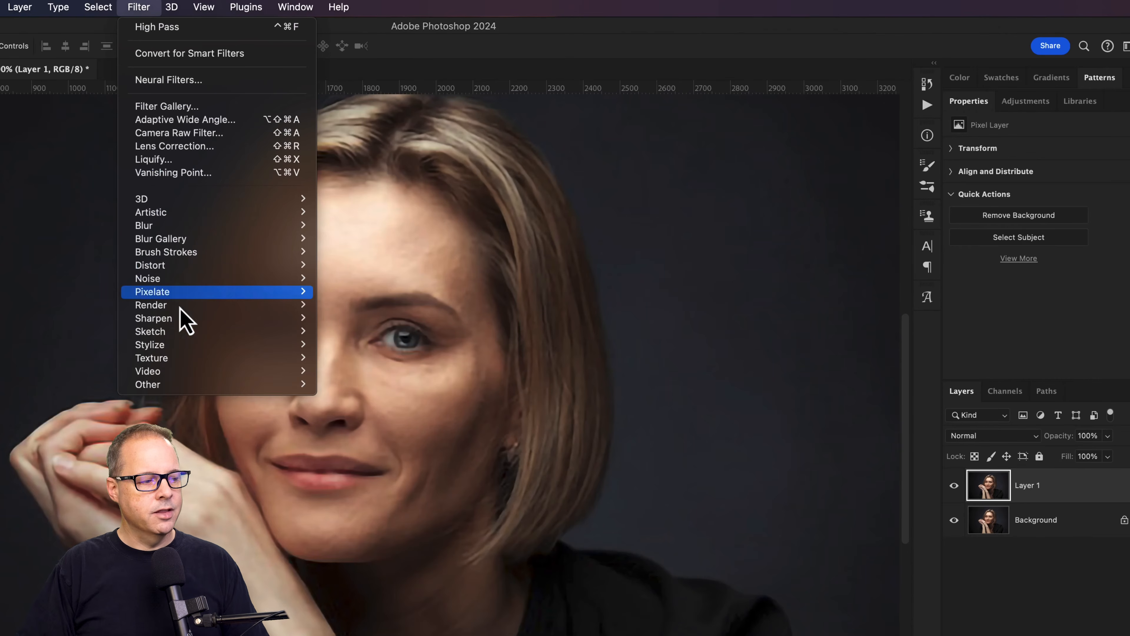
pyautogui.moveTo(274, 385)
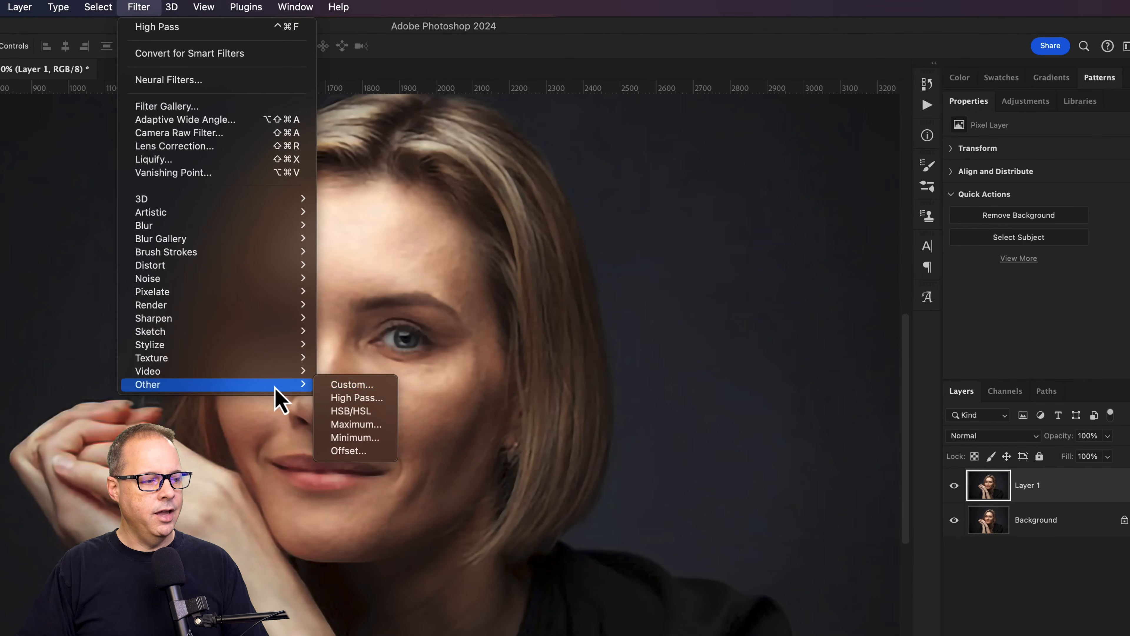
pyautogui.click(381, 399)
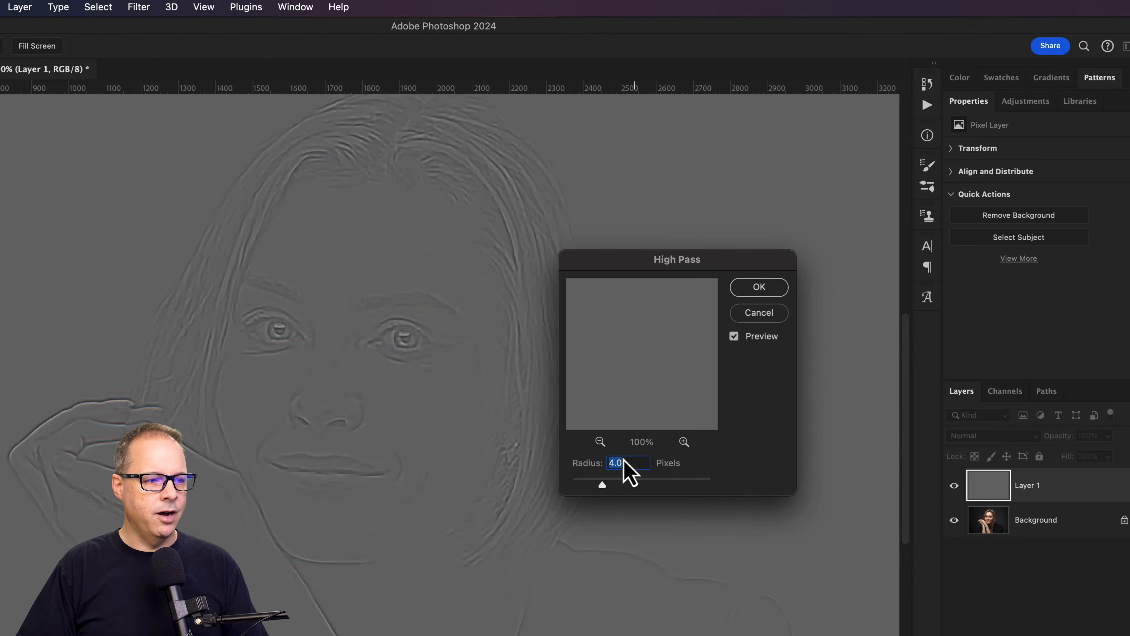
pyautogui.moveTo(600, 483)
pyautogui.mouseDown()
pyautogui.moveTo(580, 486)
pyautogui.moveTo(648, 485)
pyautogui.moveTo(599, 484)
pyautogui.mouseUp()
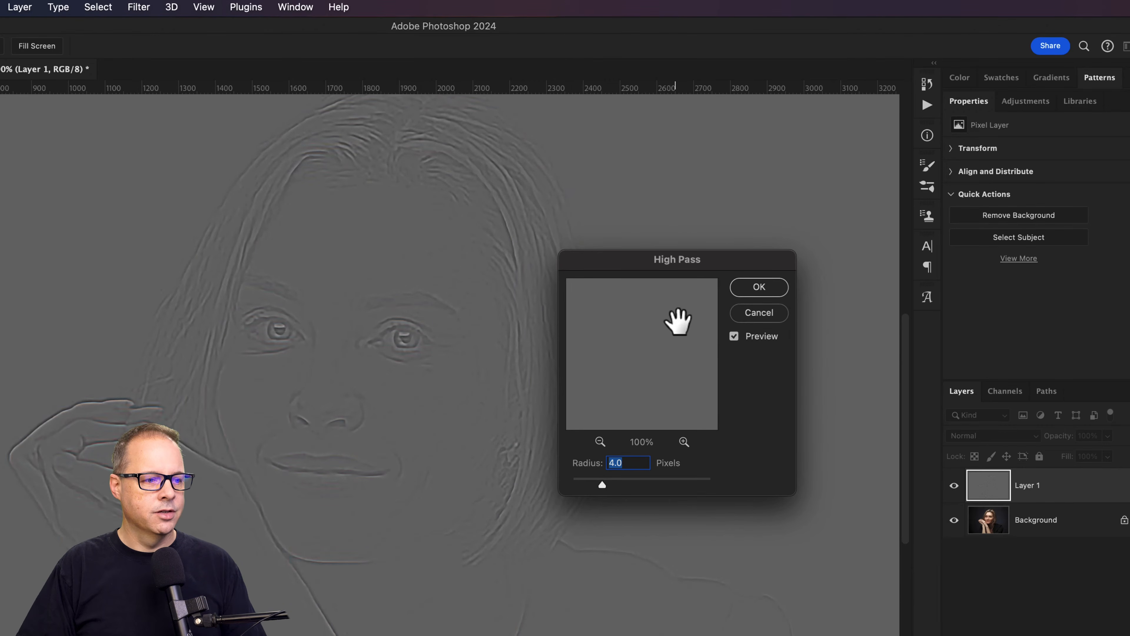
pyautogui.click(757, 289)
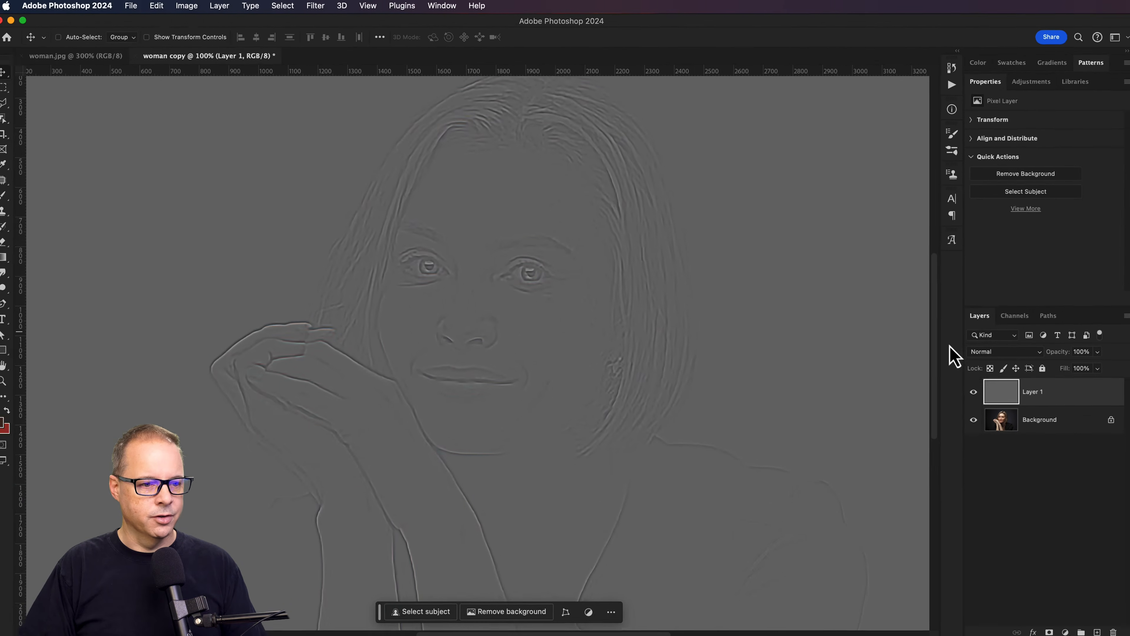
# Change the blend mode of the High Pass layer to Overlay and check the sharpening on the face.
pyautogui.click(993, 412)
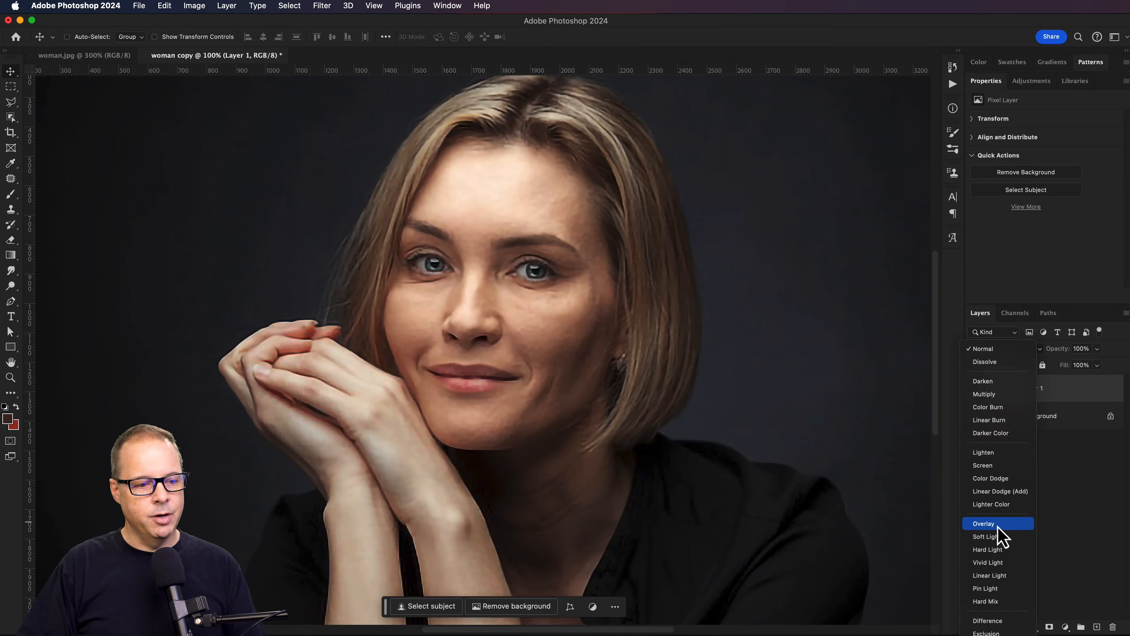
pyautogui.click(983, 523)
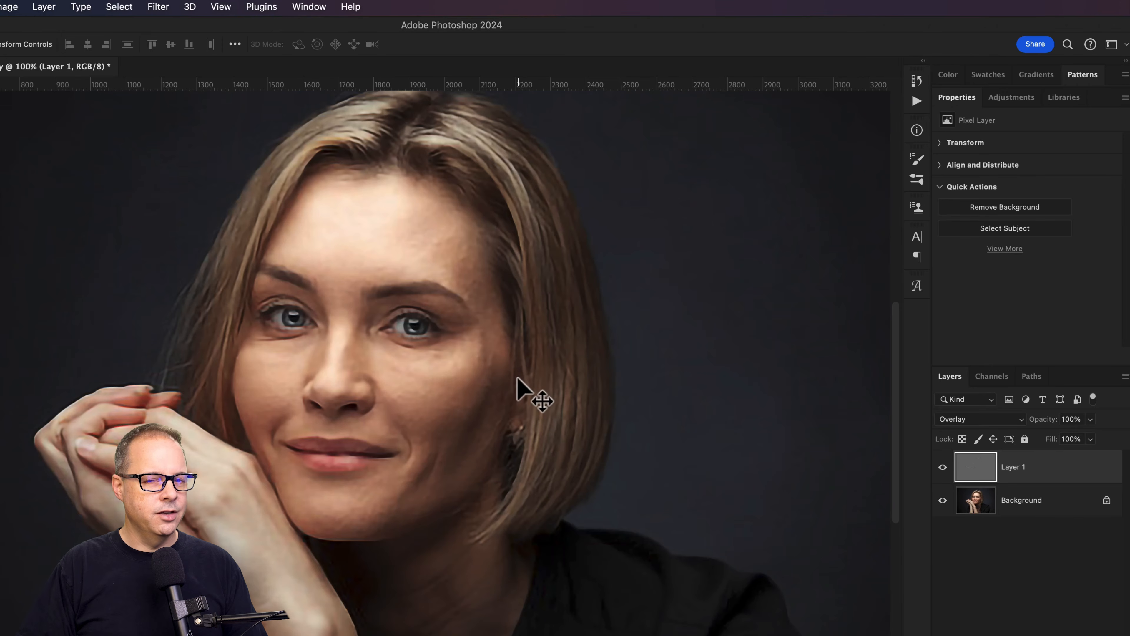
pyautogui.press('super+minus')
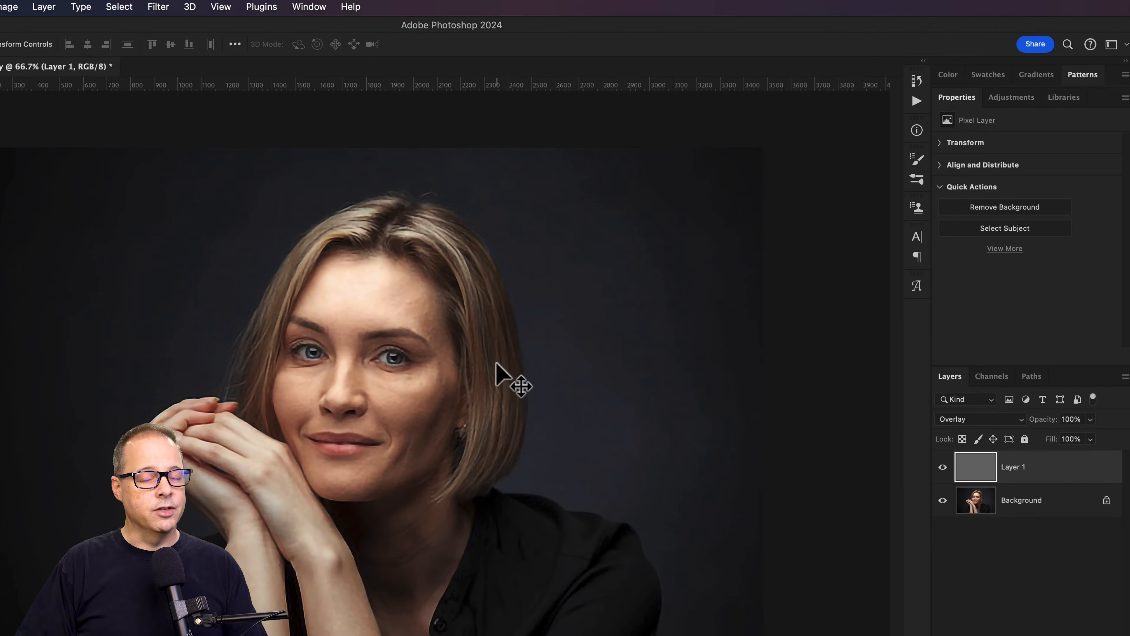
pyautogui.scroll(5, 495, 363)
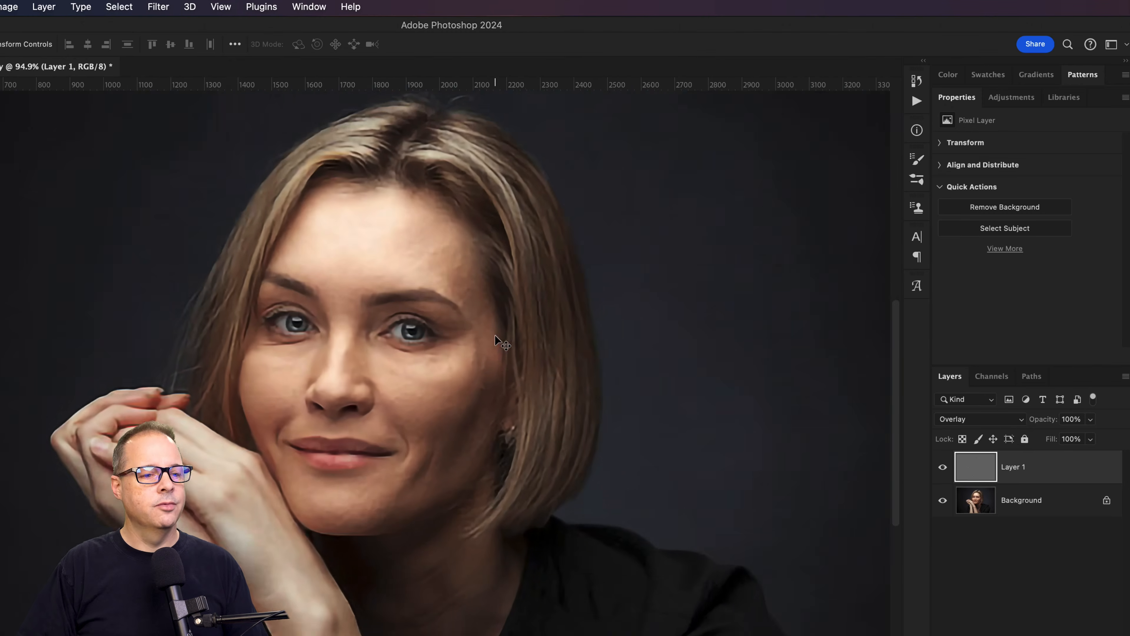
pyautogui.scroll(-2, 496, 339)
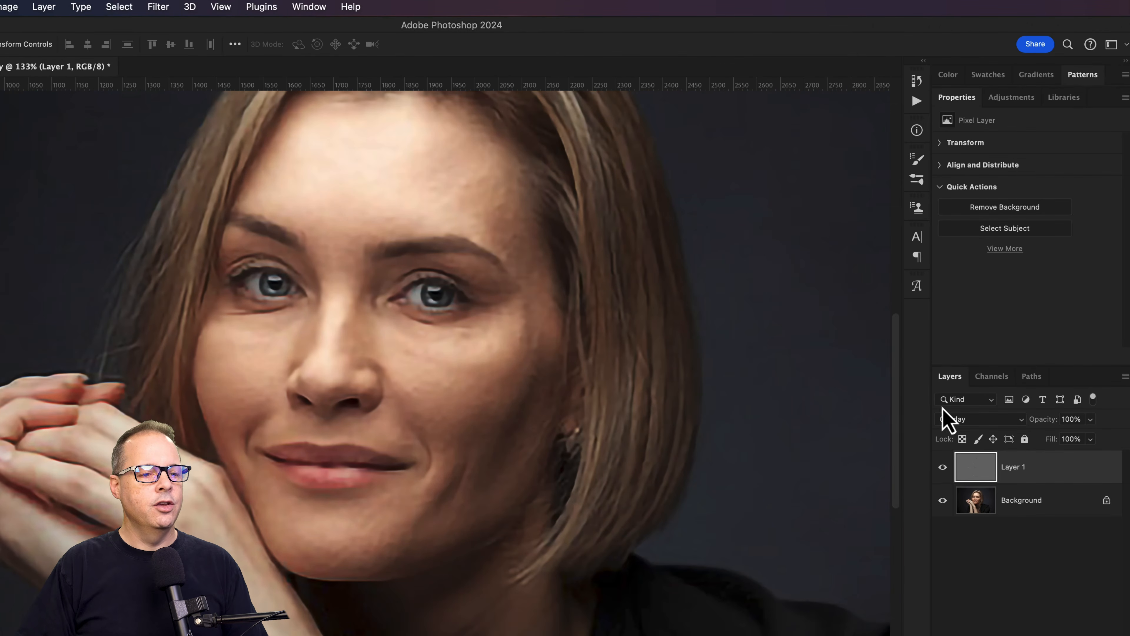
# Reduce the fill of the High Pass layer to 80% and compare the enlarged portrait side by side with the original.
pyautogui.click(1090, 438)
pyautogui.moveTo(1093, 471); pyautogui.dragTo(1080, 473)
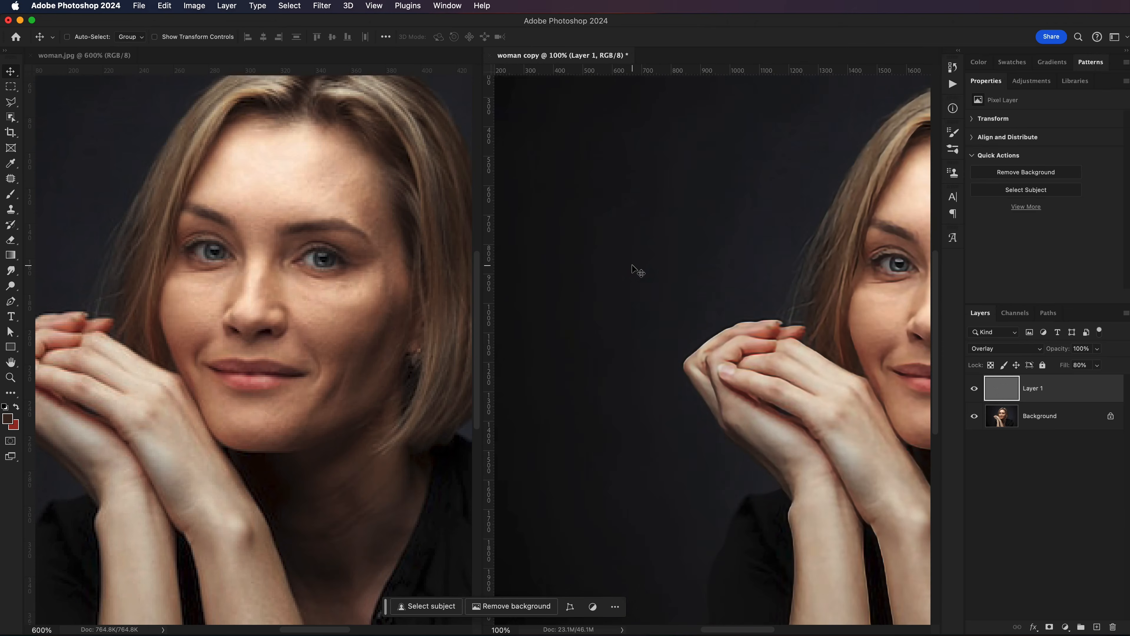
pyautogui.moveTo(749, 327); pyautogui.dragTo(588, 380)
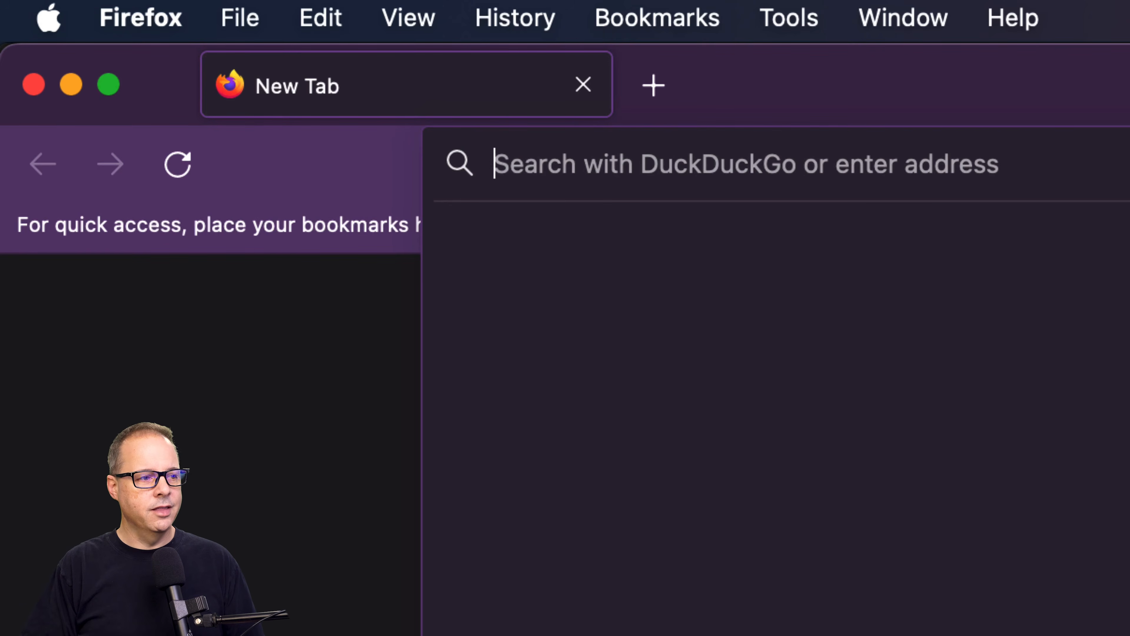
# Switch to Firefox, open the AI Image Upscaler among the tools on dgb.lol, and upload the original low-resolution portrait.
pyautogui.write('dgb.lol')
pyautogui.press('Return')
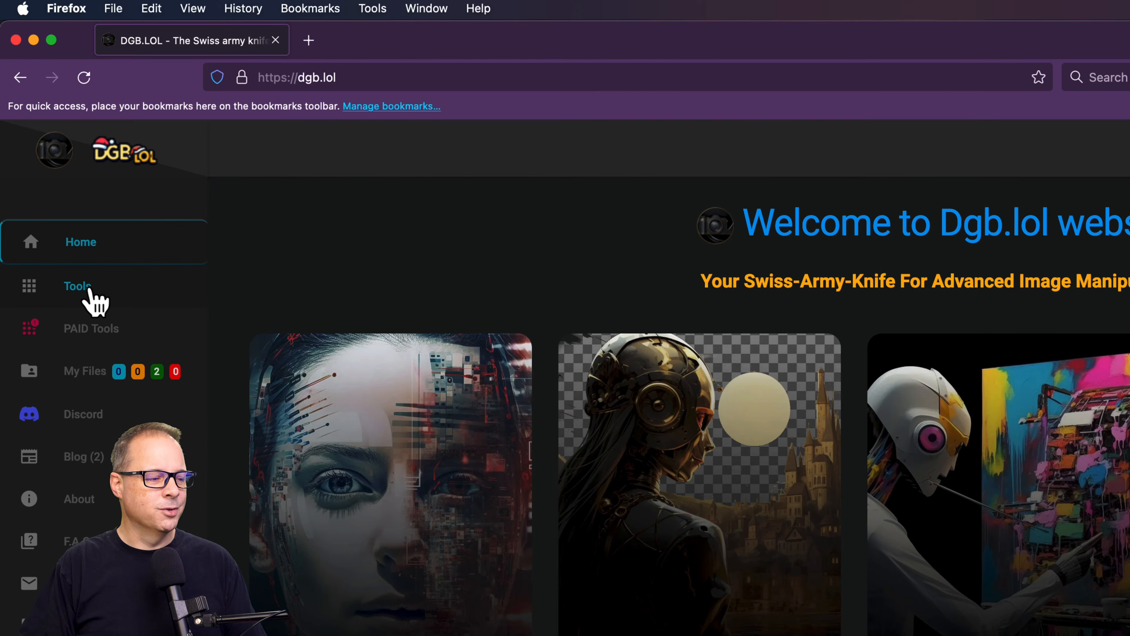
pyautogui.click(88, 289)
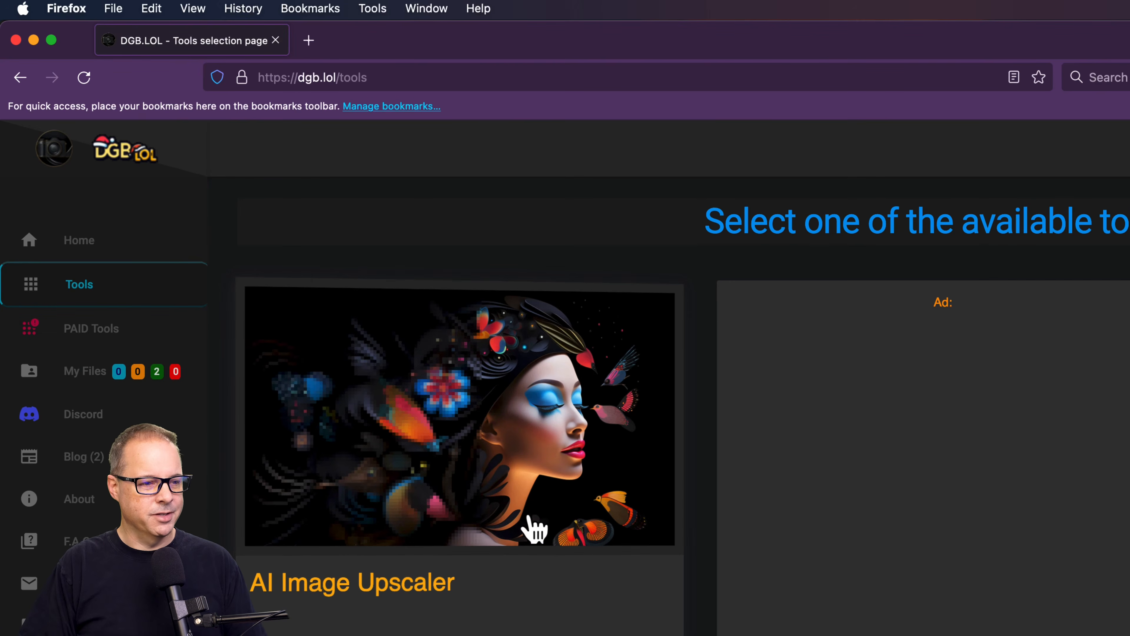
pyautogui.click(393, 448)
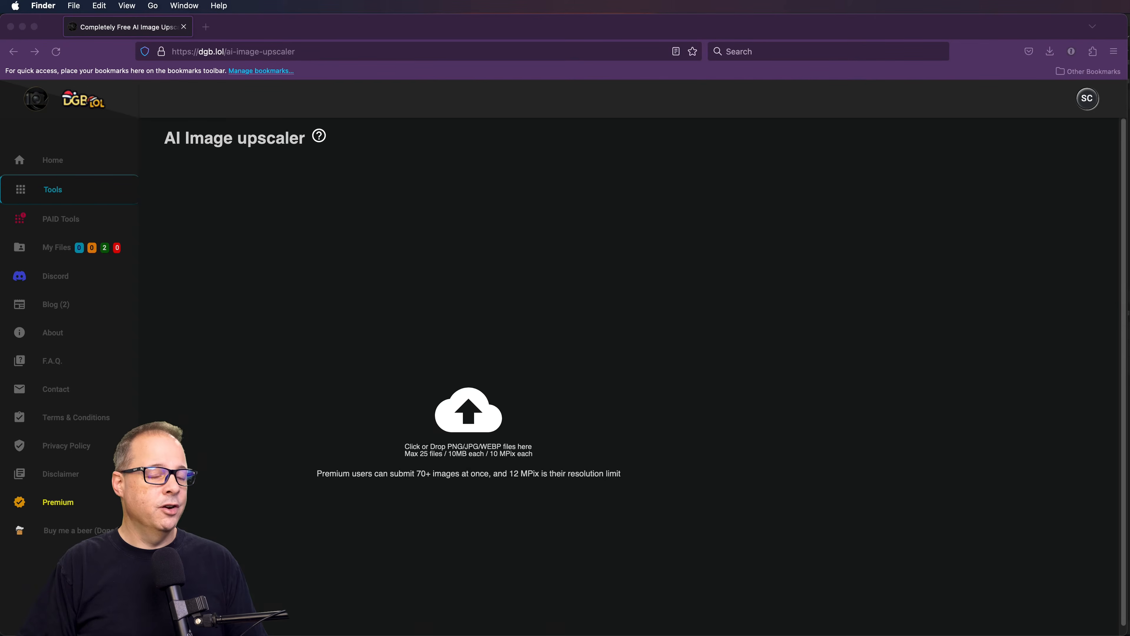
pyautogui.moveTo(497, 630); pyautogui.dragTo(403, 325)
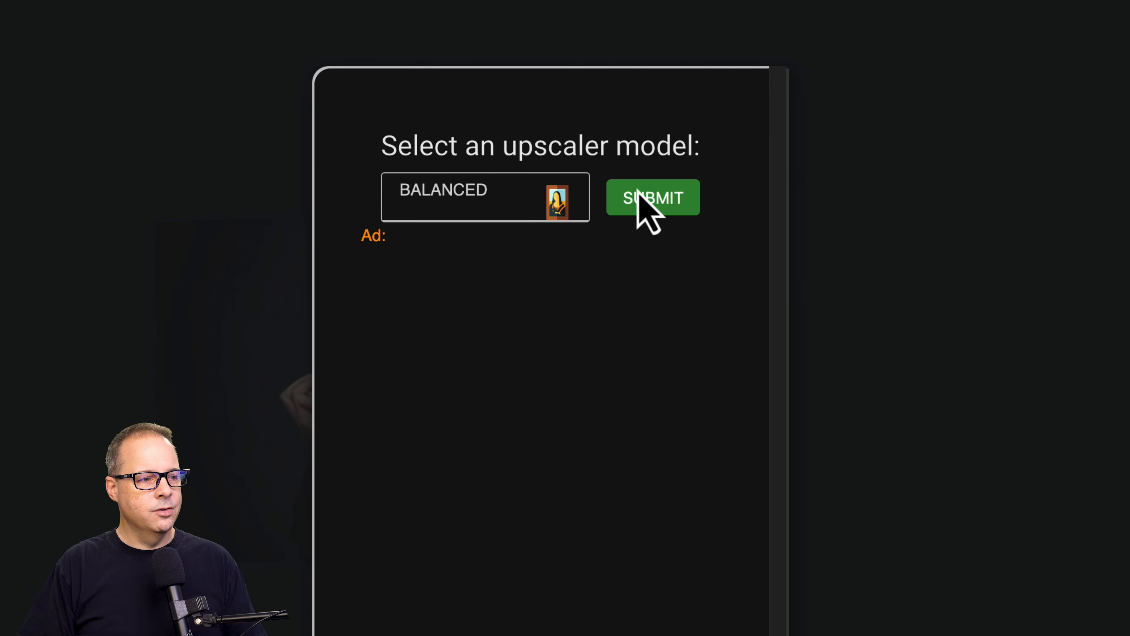
# Submit the portrait for upscaling with the BALANCED model and open the list of processed files.
pyautogui.click(467, 201)
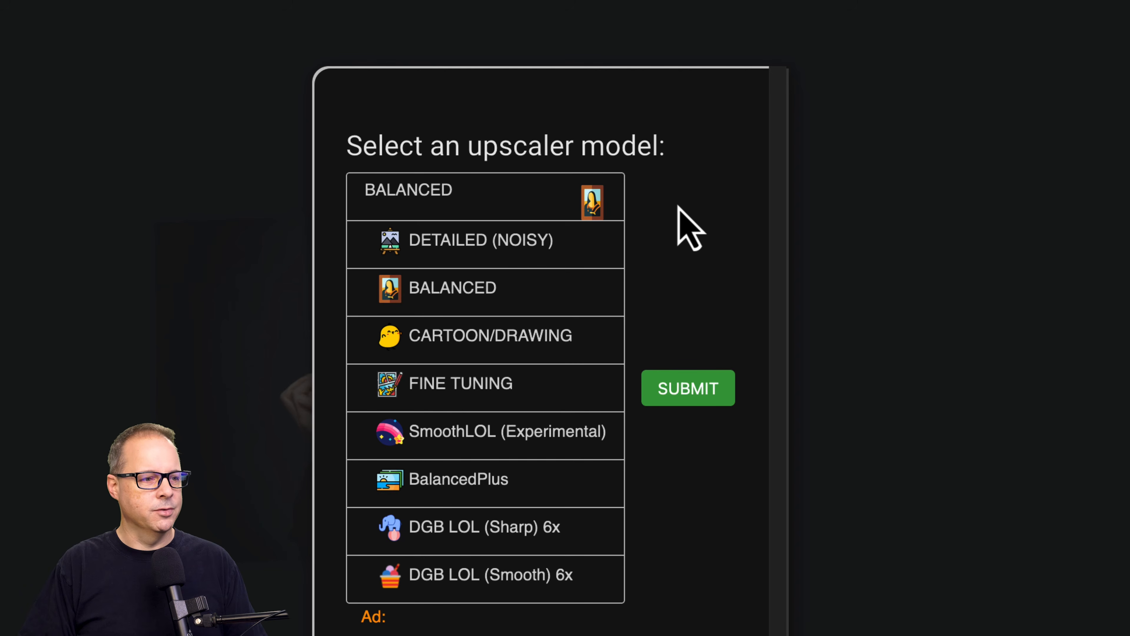
pyautogui.click(463, 223)
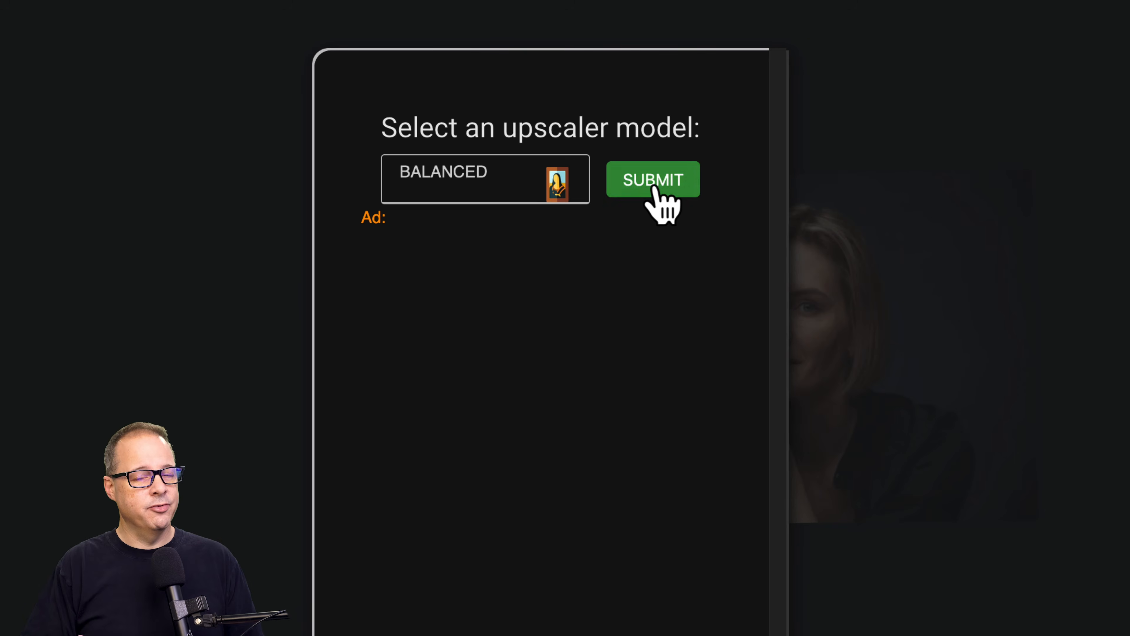
pyautogui.click(654, 183)
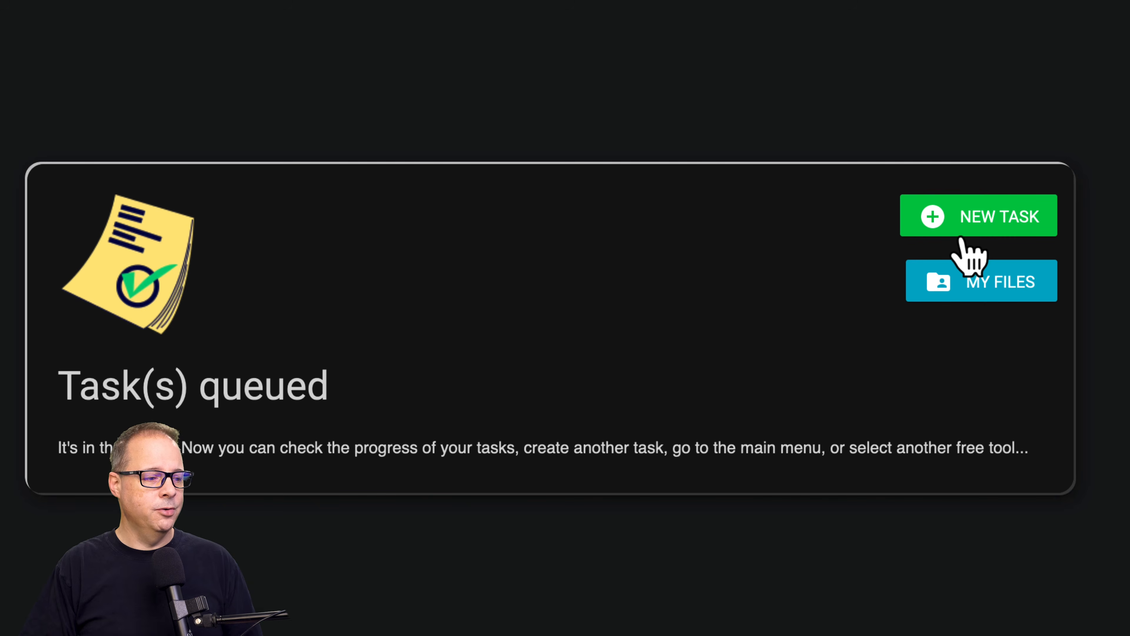
pyautogui.click(943, 278)
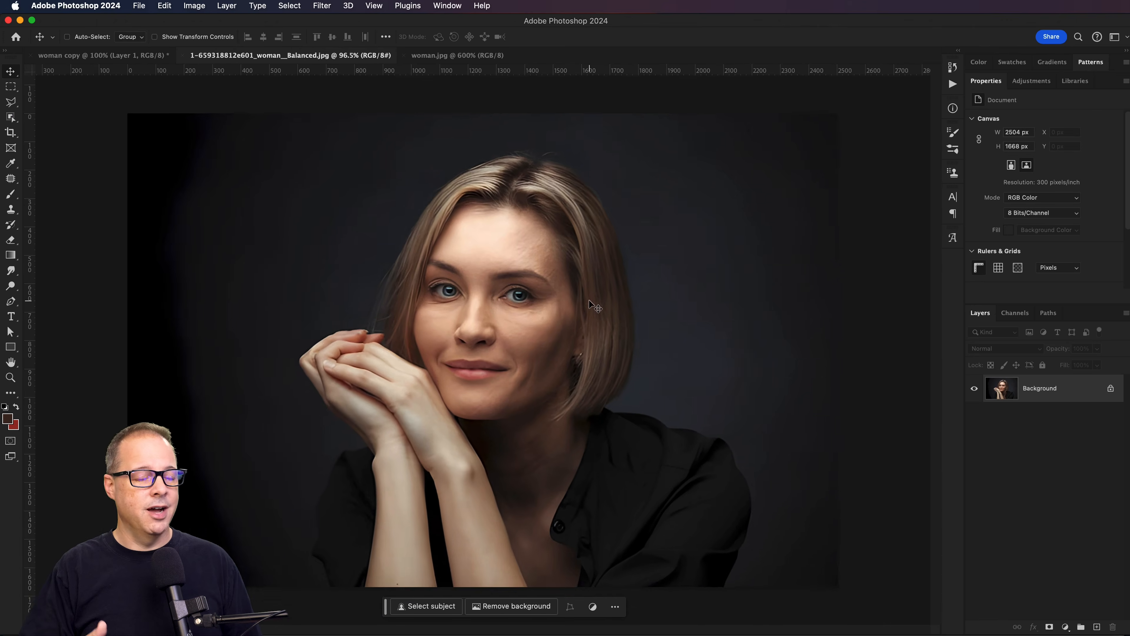
# Examine the face in the dgb.lol upscale and compare it at matching size with the original and the Photoshop upscale.
pyautogui.scroll(5, 590, 300)
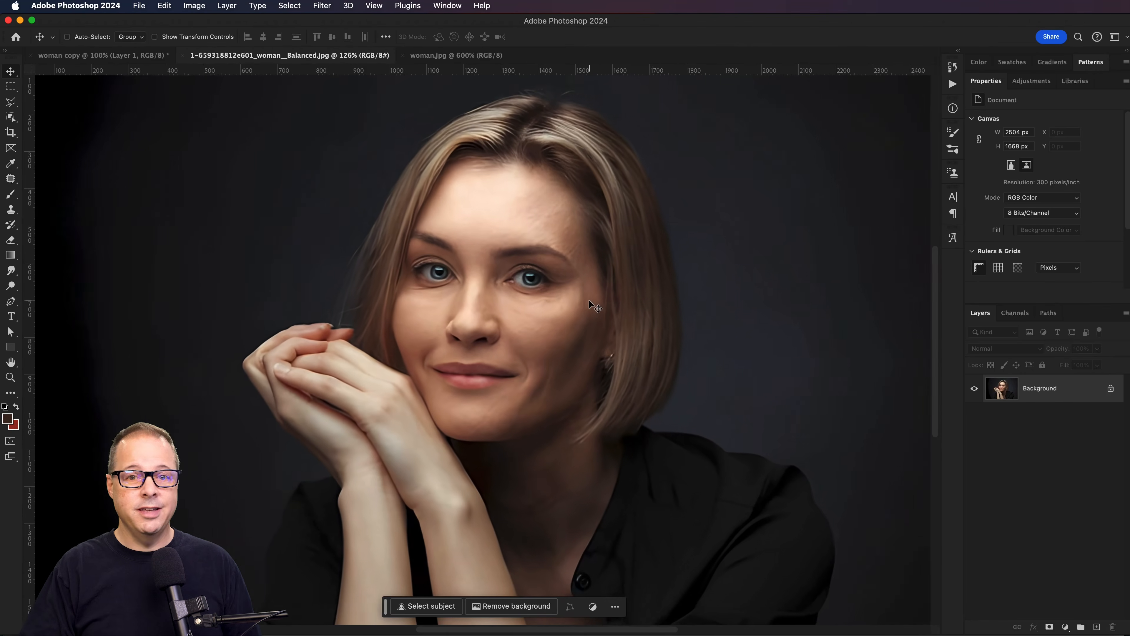
pyautogui.scroll(2, 589, 300)
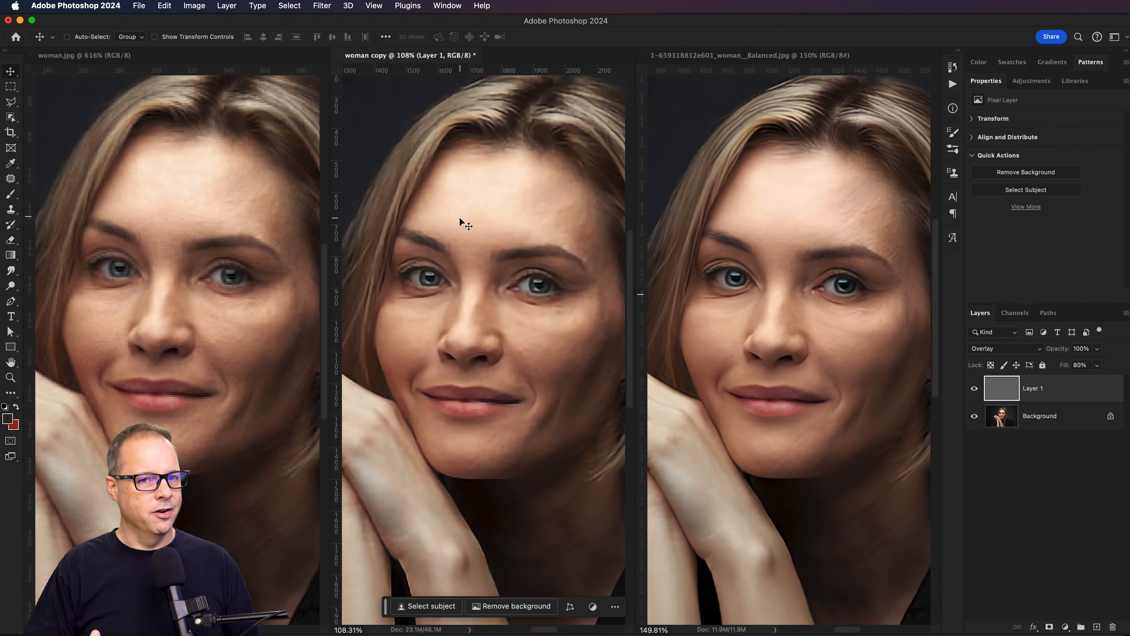
pyautogui.scroll(1, 459, 217)
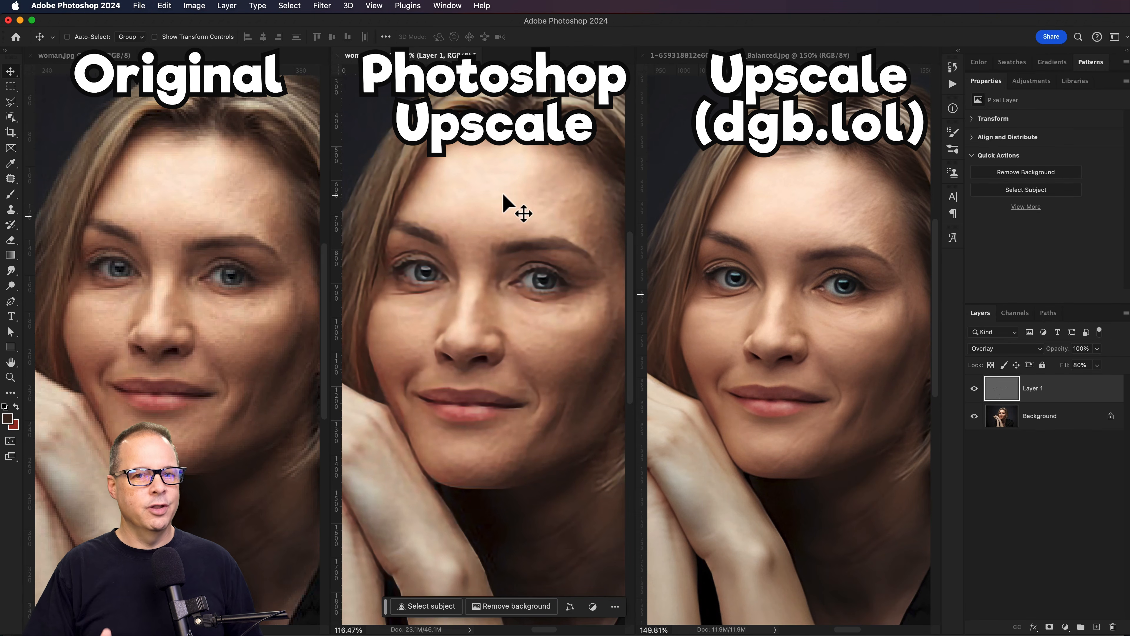
pyautogui.click(723, 265)
pyautogui.scroll(-2, 720, 260)
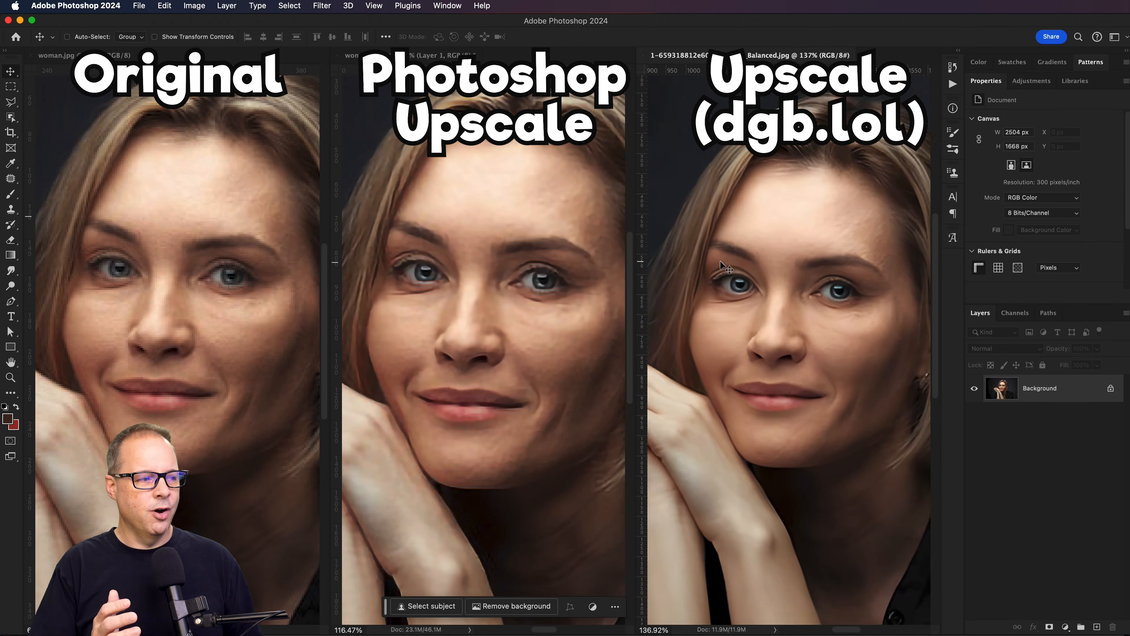
pyautogui.scroll(2, 721, 264)
pyautogui.scroll(1, 723, 266)
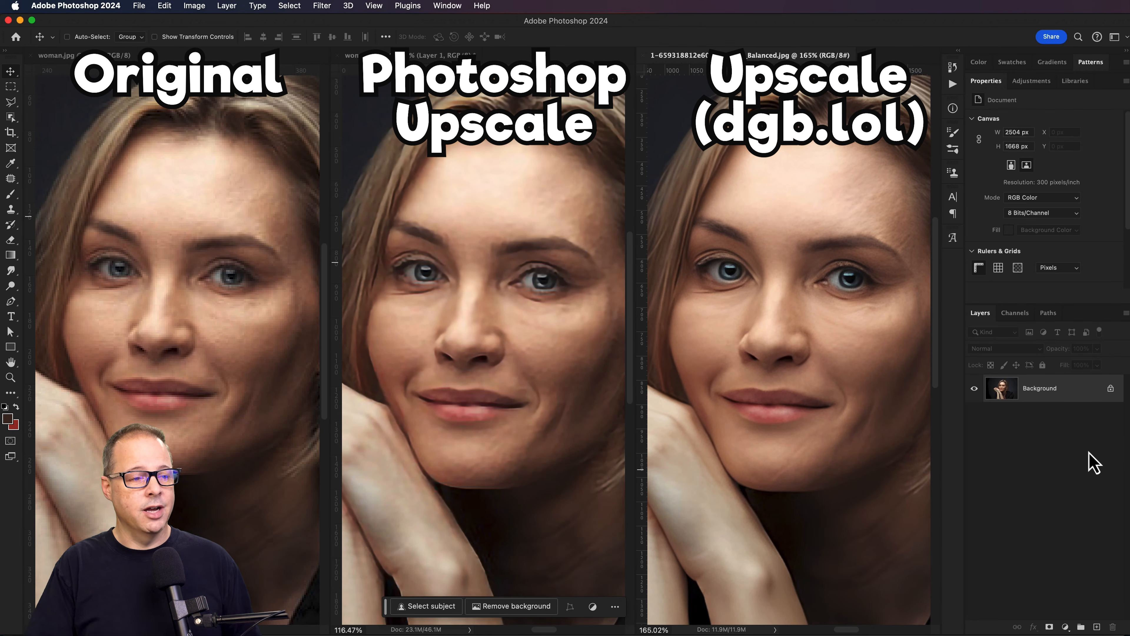